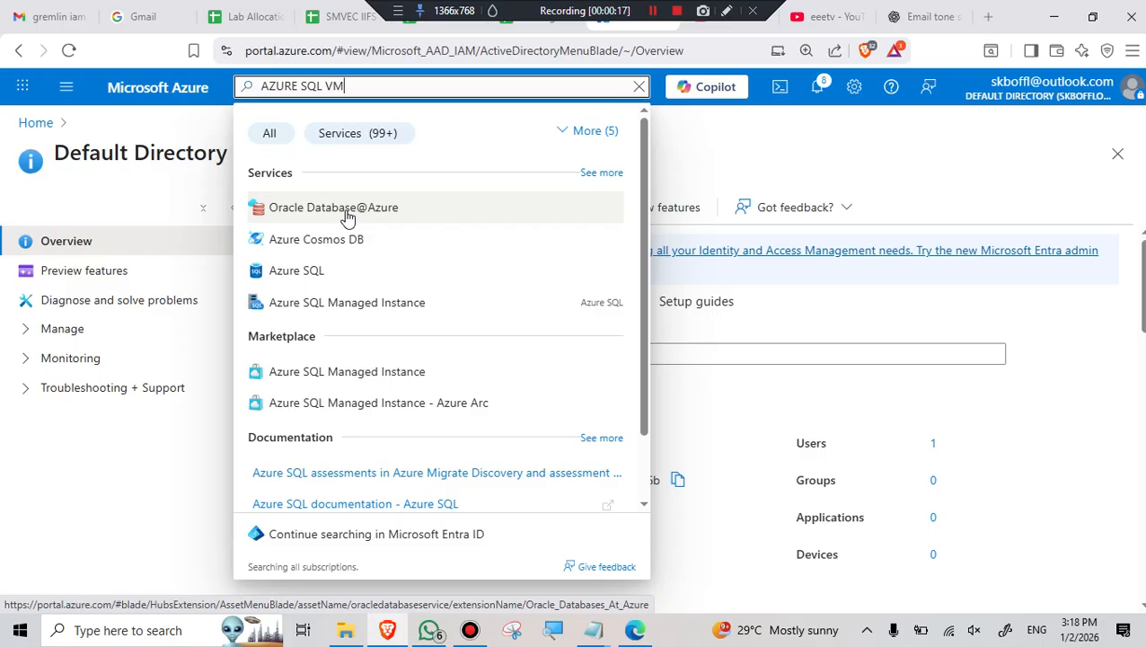
# - Open the Azure SQL service from the portal search results
pyautogui.click(292, 272)
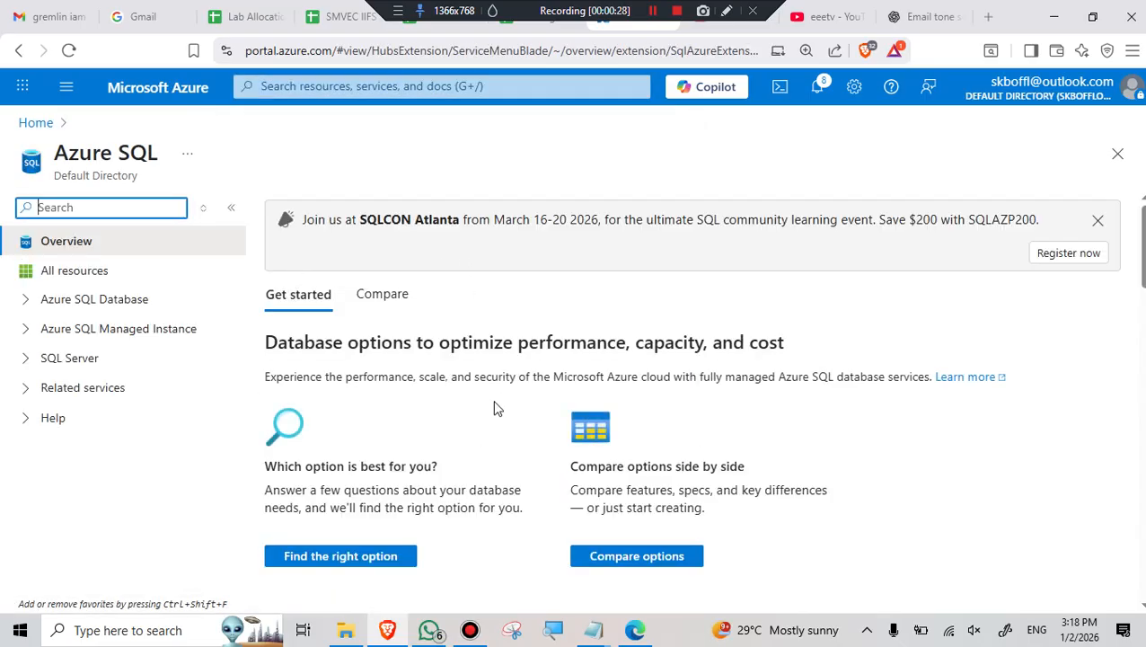
# - Scroll to the SQL Server on Azure Virtual Machines card and show its options
pyautogui.scroll(-5, 483, 386)
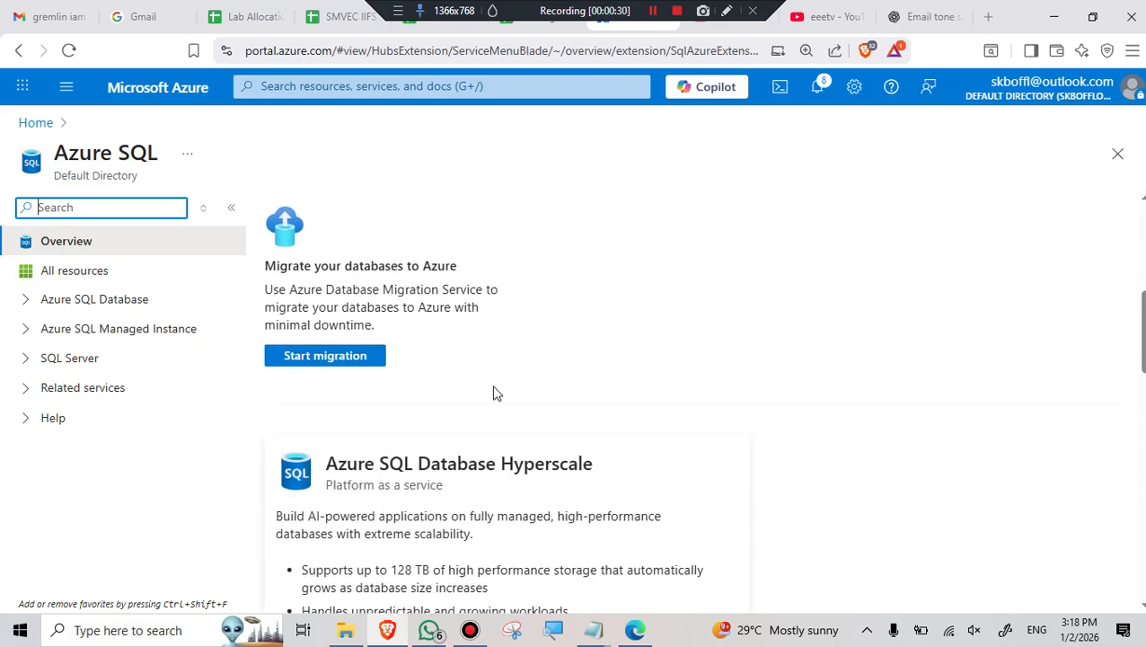
pyautogui.scroll(-5, 537, 388)
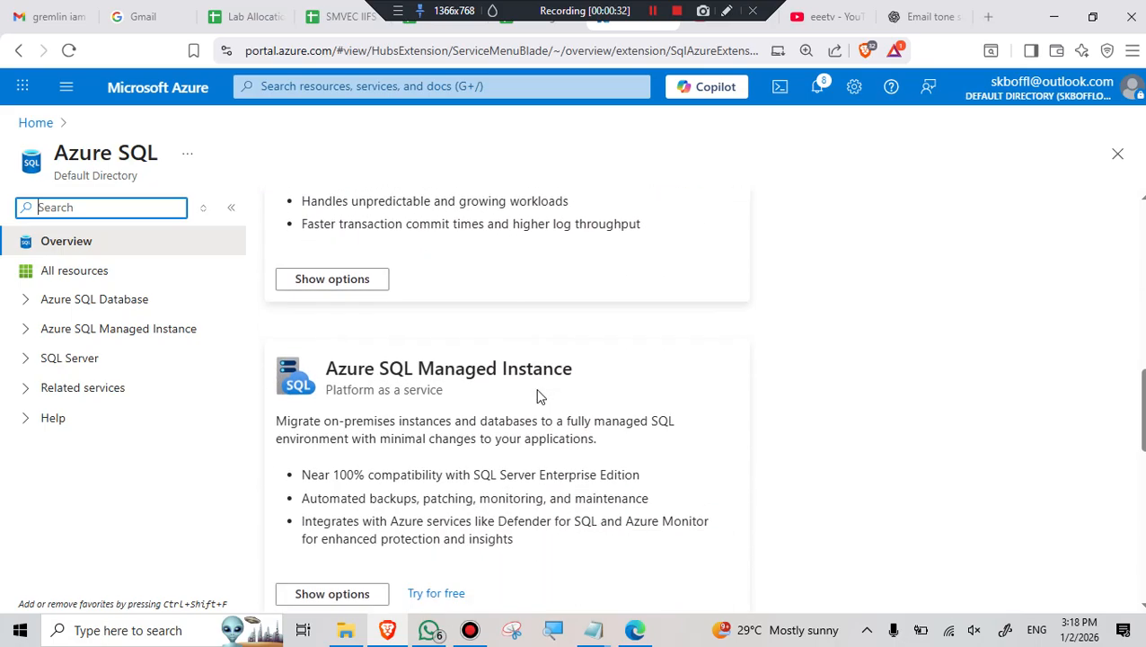
pyautogui.scroll(-5, 539, 393)
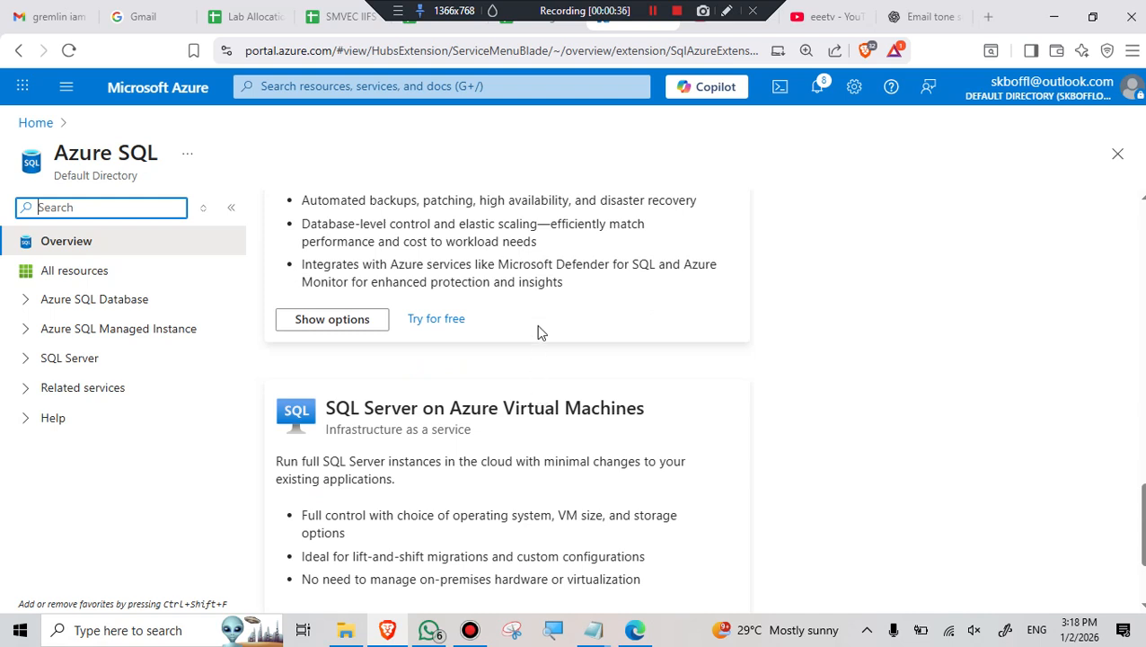
pyautogui.scroll(-3, 543, 330)
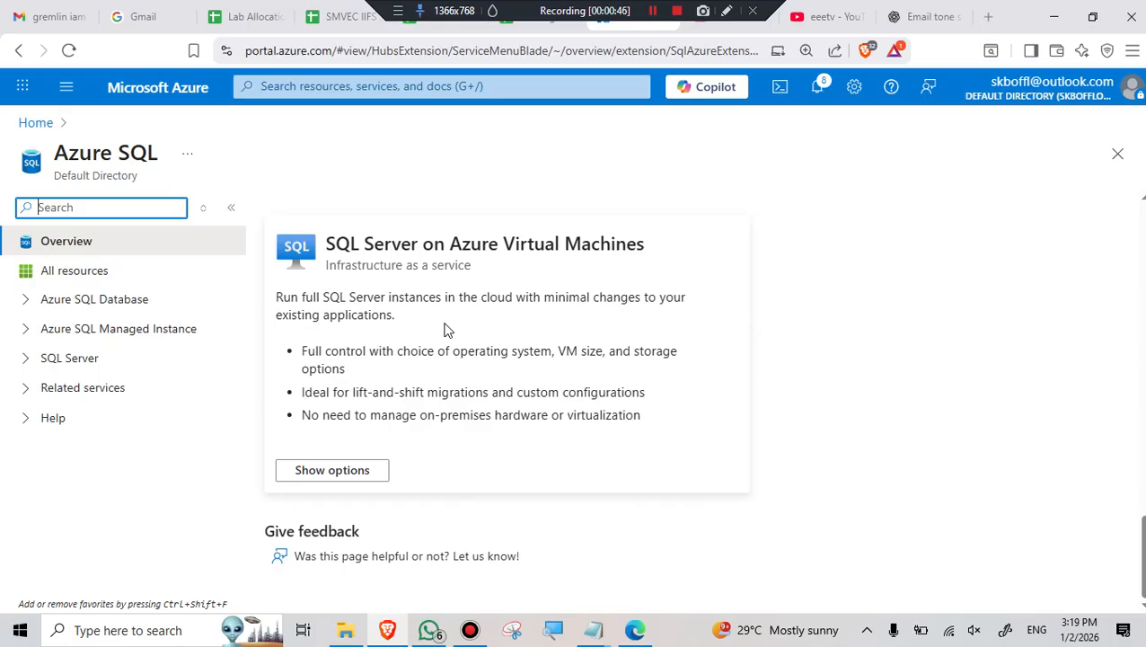
pyautogui.scroll(6, 445, 331)
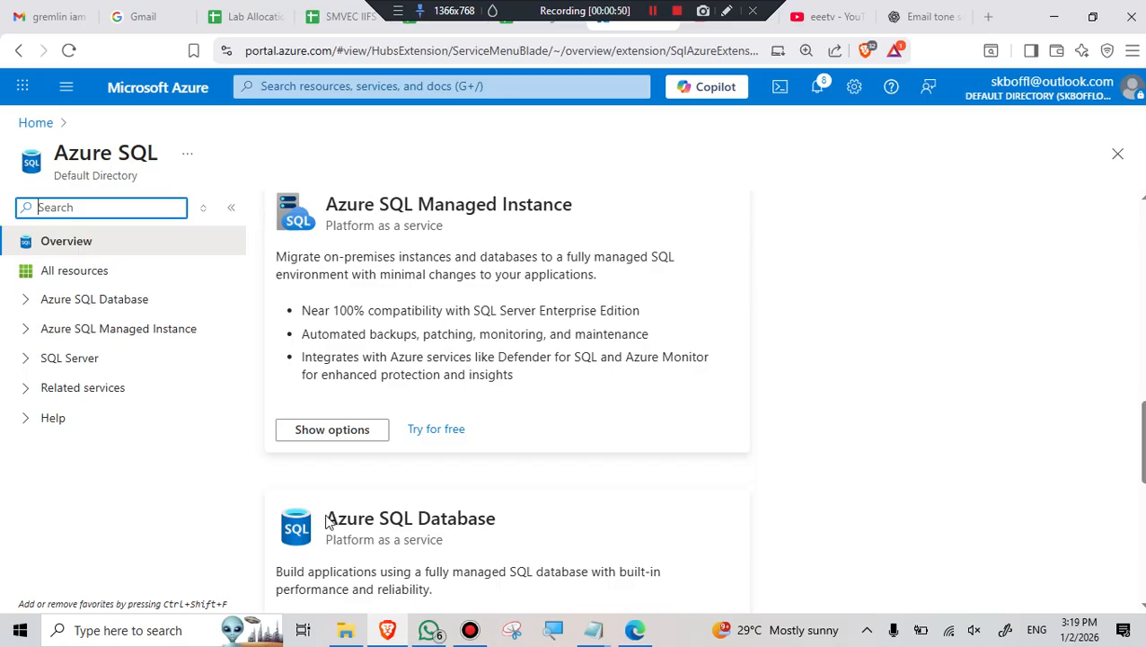
pyautogui.moveTo(328, 521); pyautogui.dragTo(506, 526)
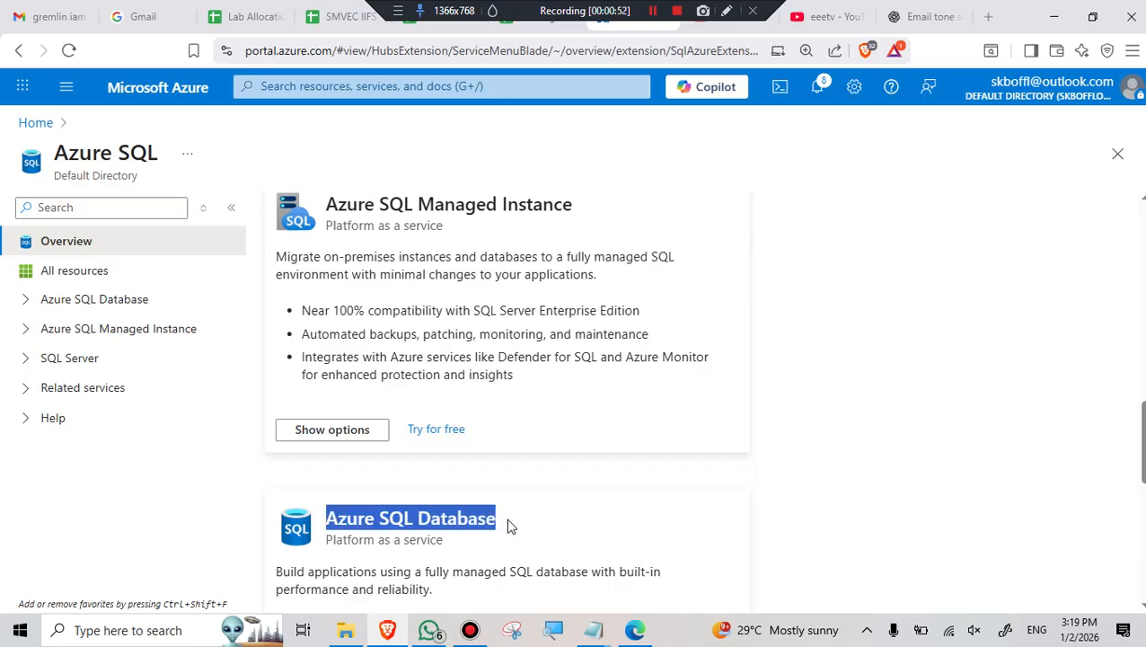
pyautogui.scroll(10, 590, 442)
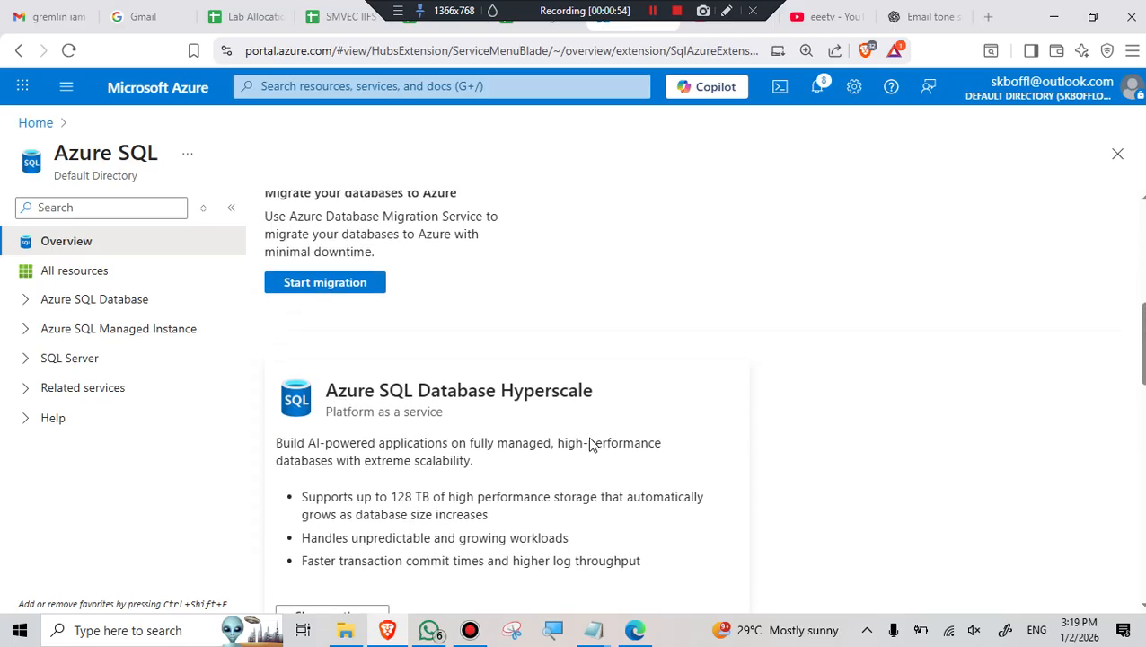
pyautogui.scroll(-10, 627, 440)
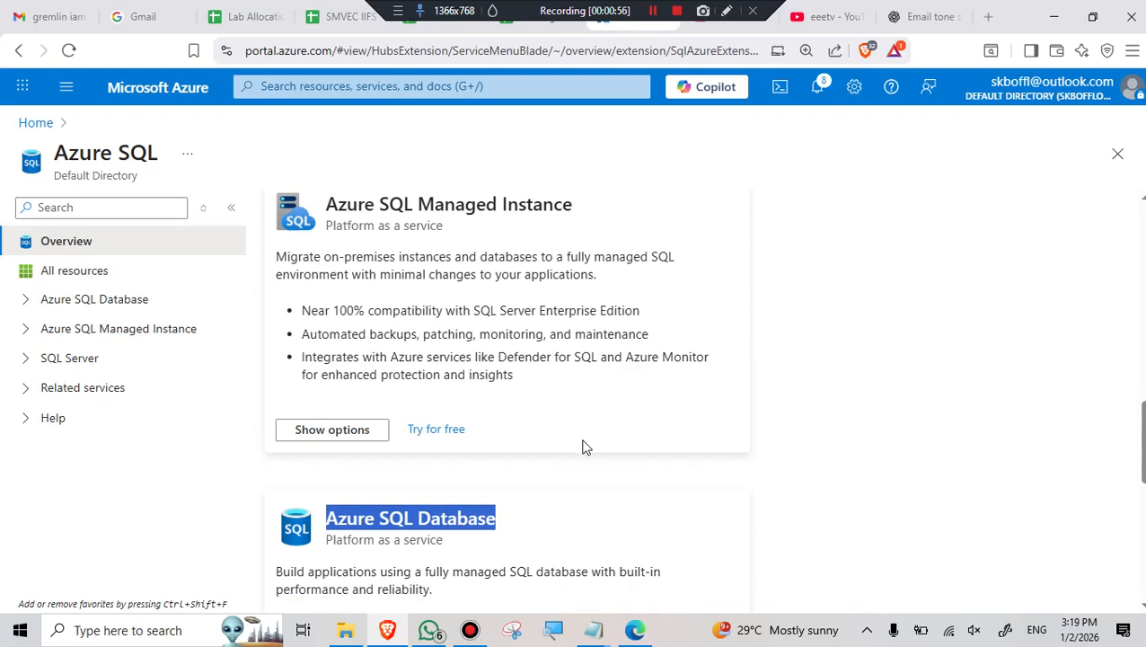
pyautogui.scroll(-8, 445, 485)
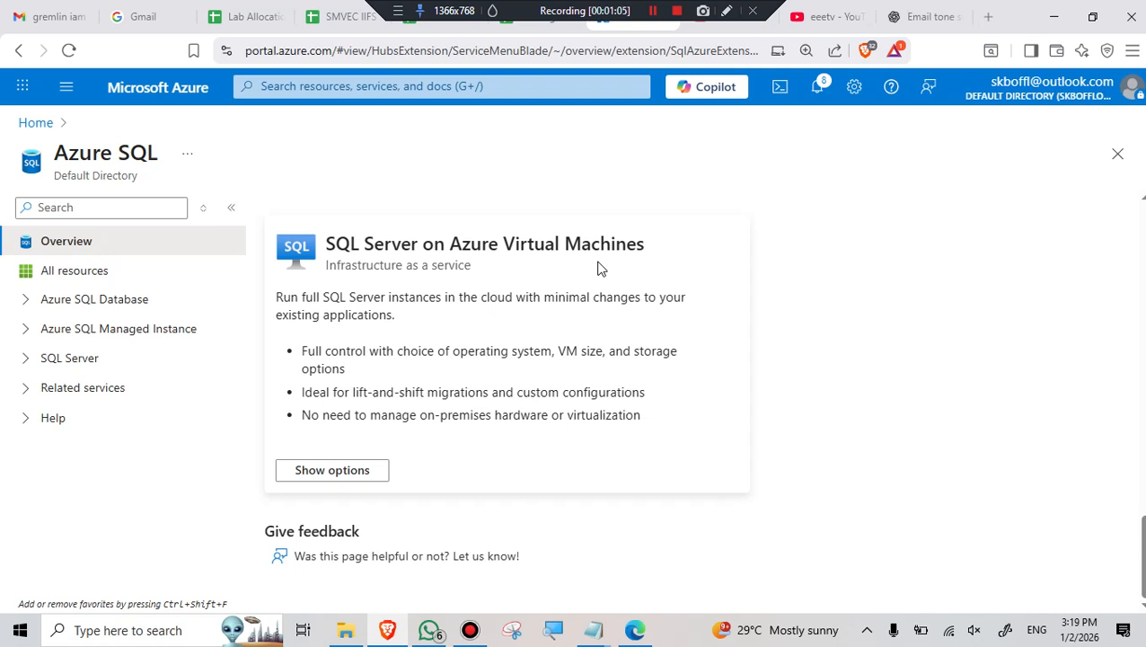
pyautogui.click(321, 473)
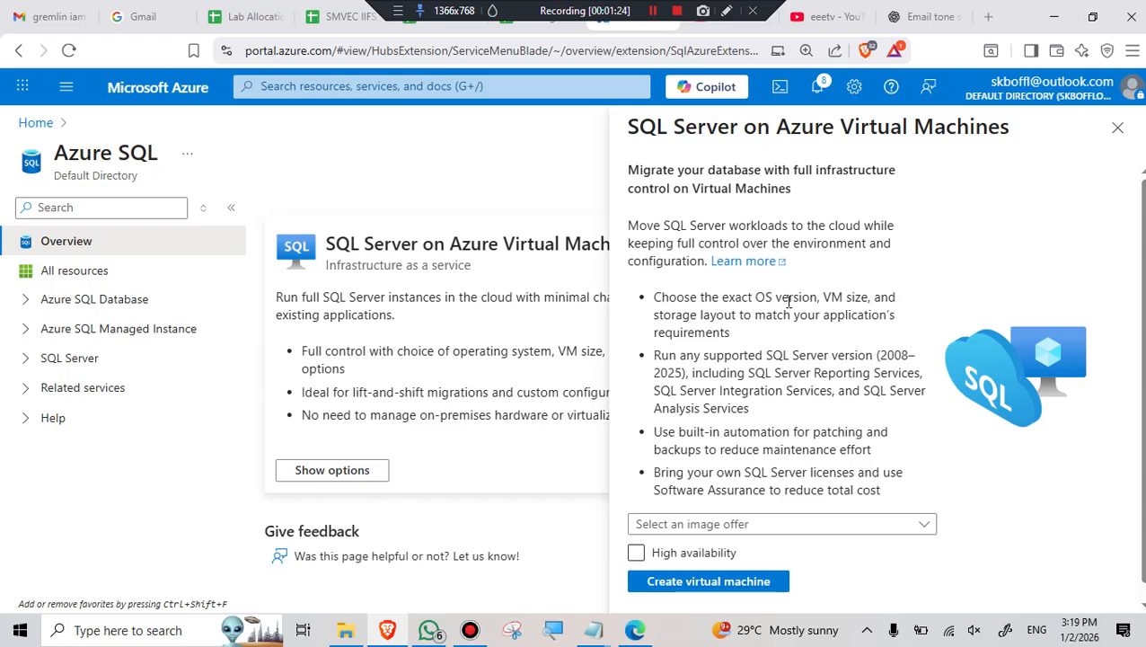
# - Choose the free SQL Server 2025 Enterprise Developer image without high availability and create a VM
pyautogui.click(923, 530)
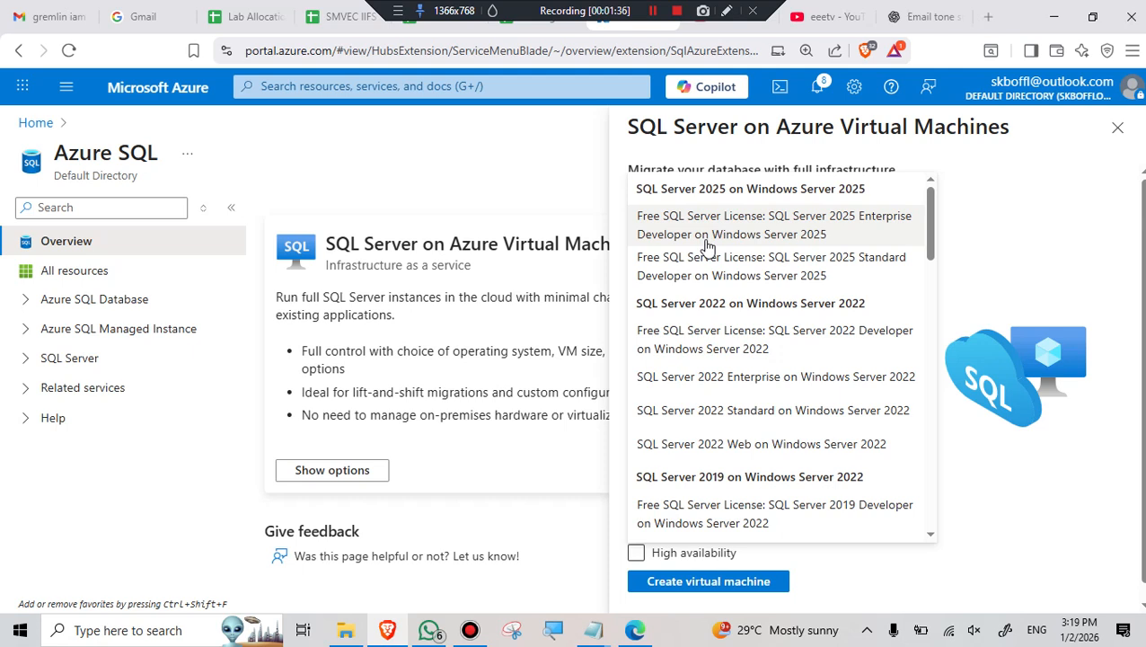
pyautogui.click(780, 233)
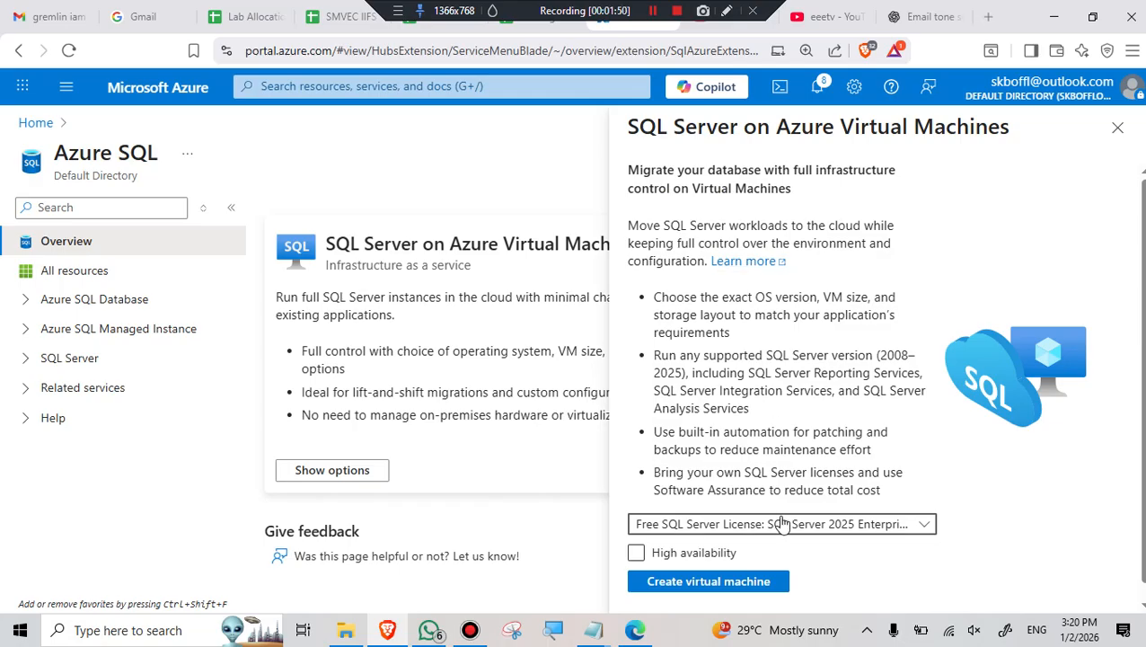
pyautogui.scroll(-1, 788, 528)
pyautogui.click(640, 543)
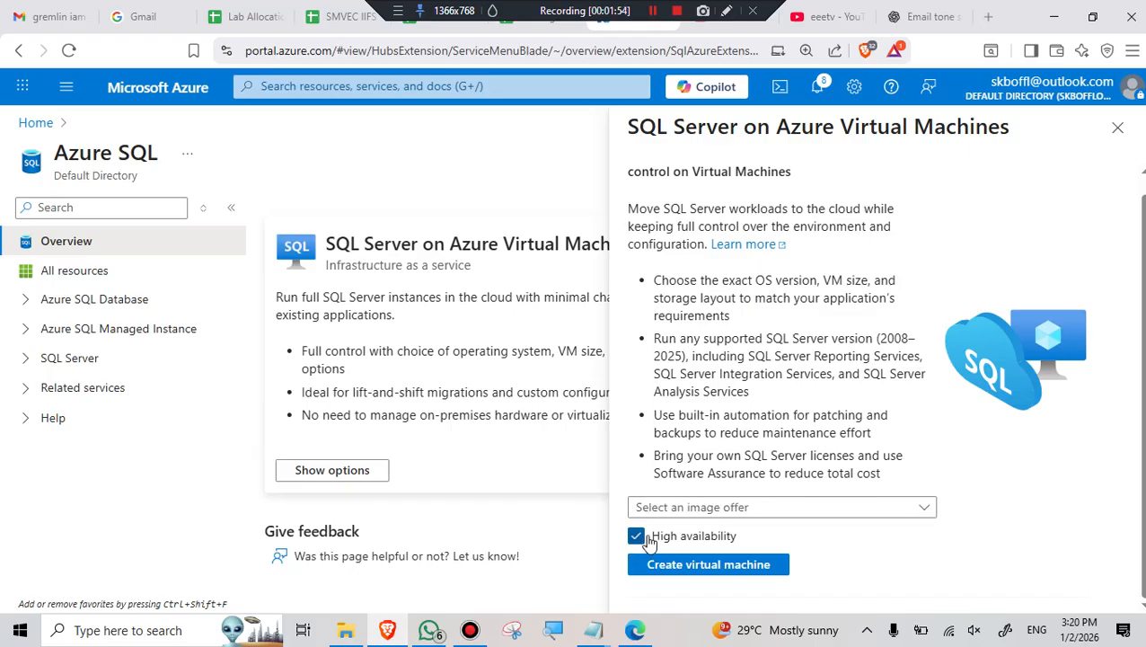
pyautogui.click(637, 537)
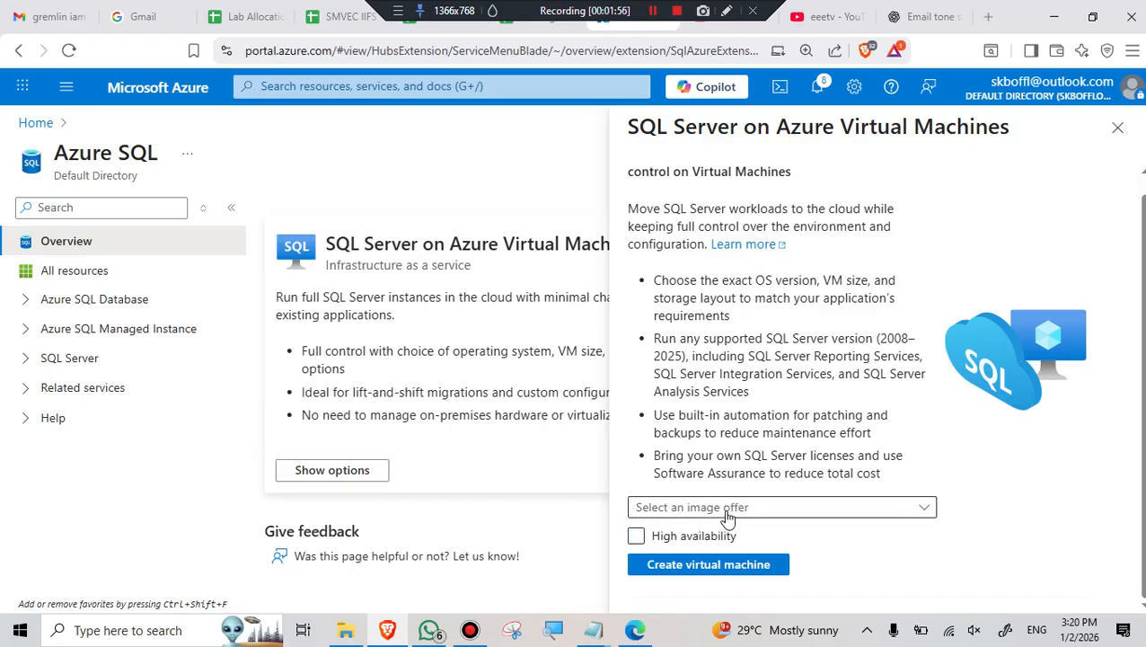
pyautogui.click(736, 508)
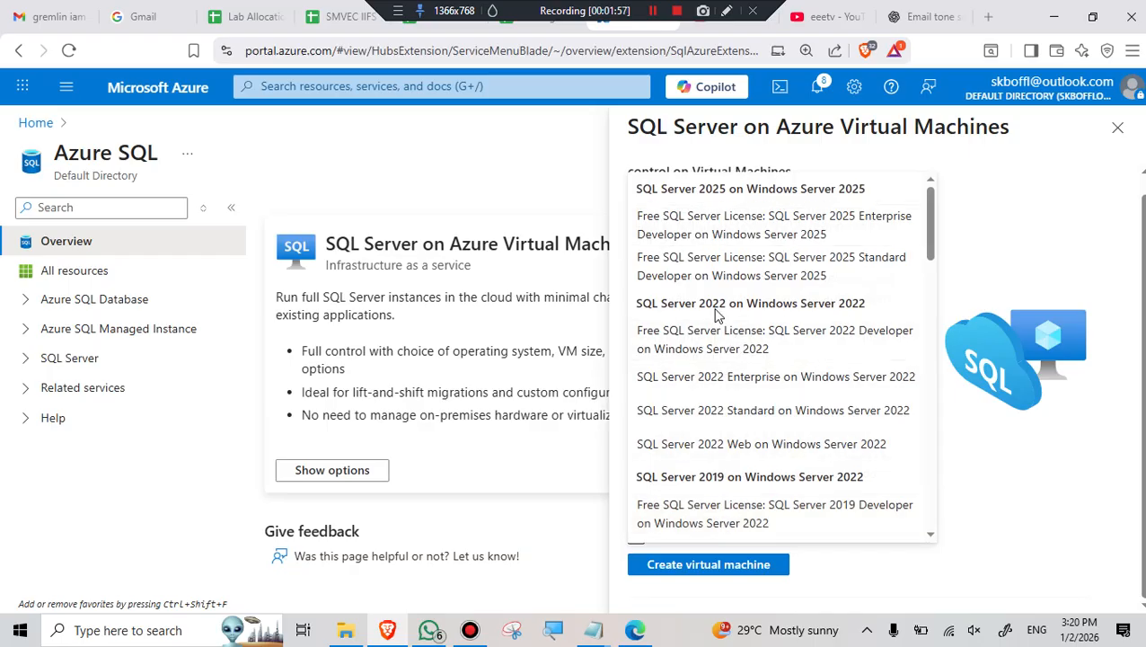
pyautogui.click(746, 224)
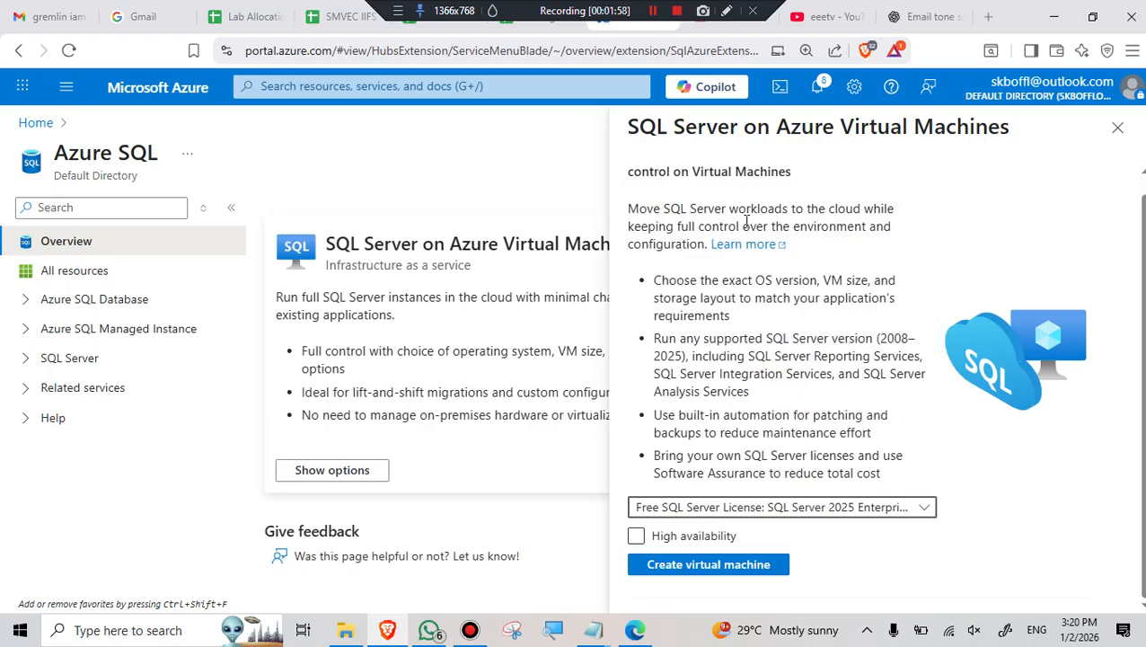
pyautogui.click(769, 540)
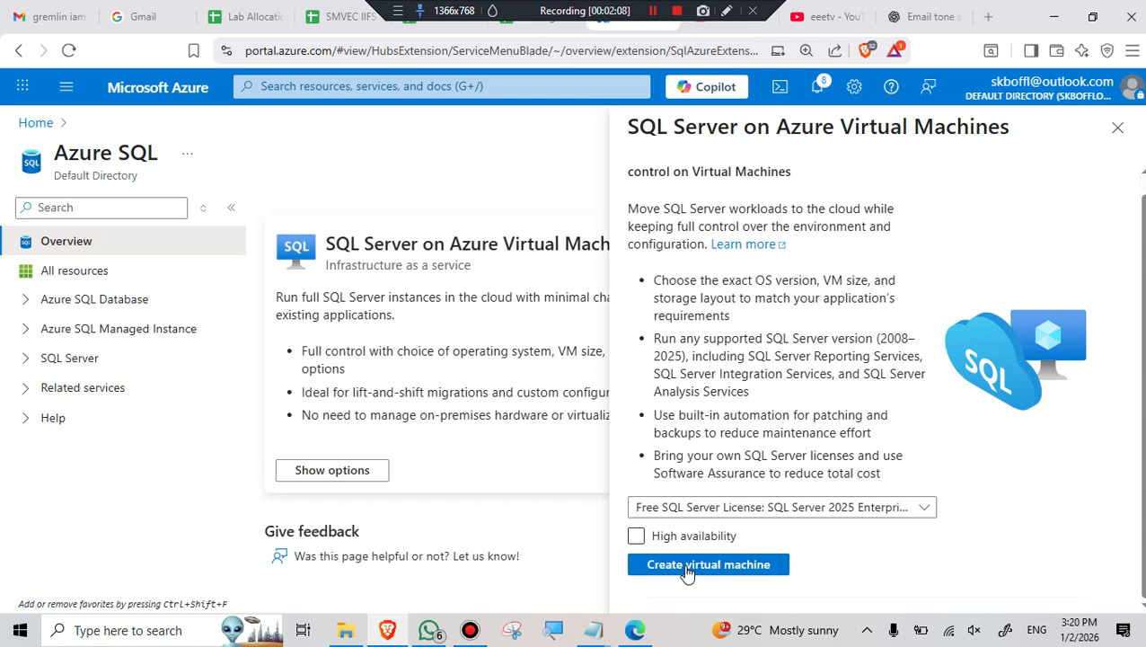
pyautogui.click(688, 568)
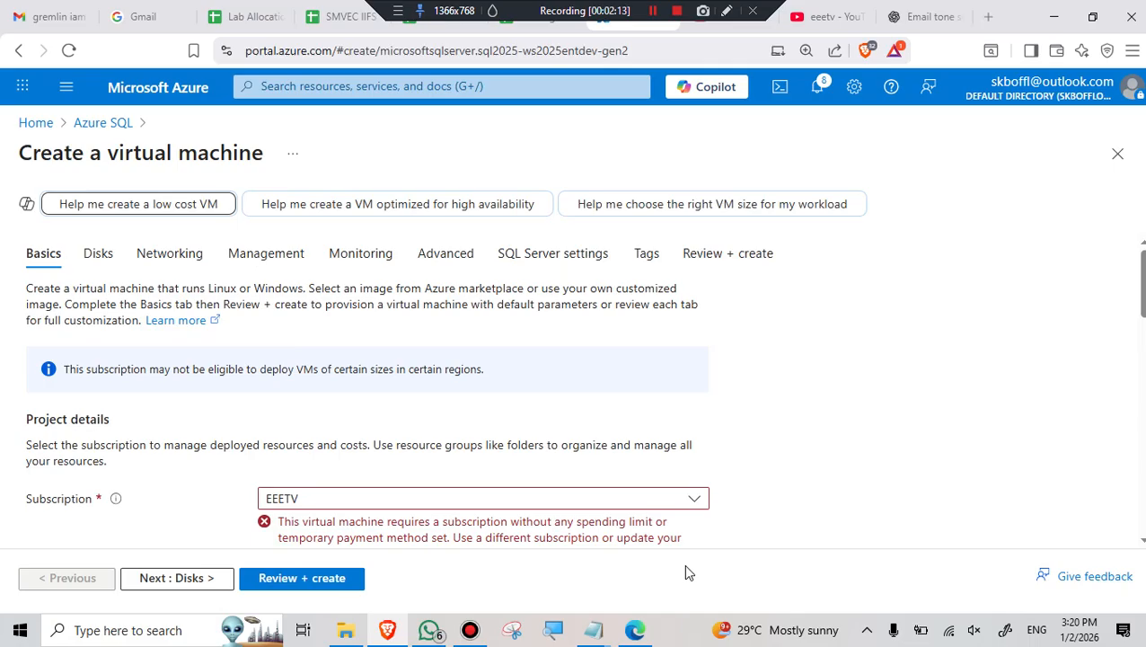
pyautogui.scroll(-2, 637, 481)
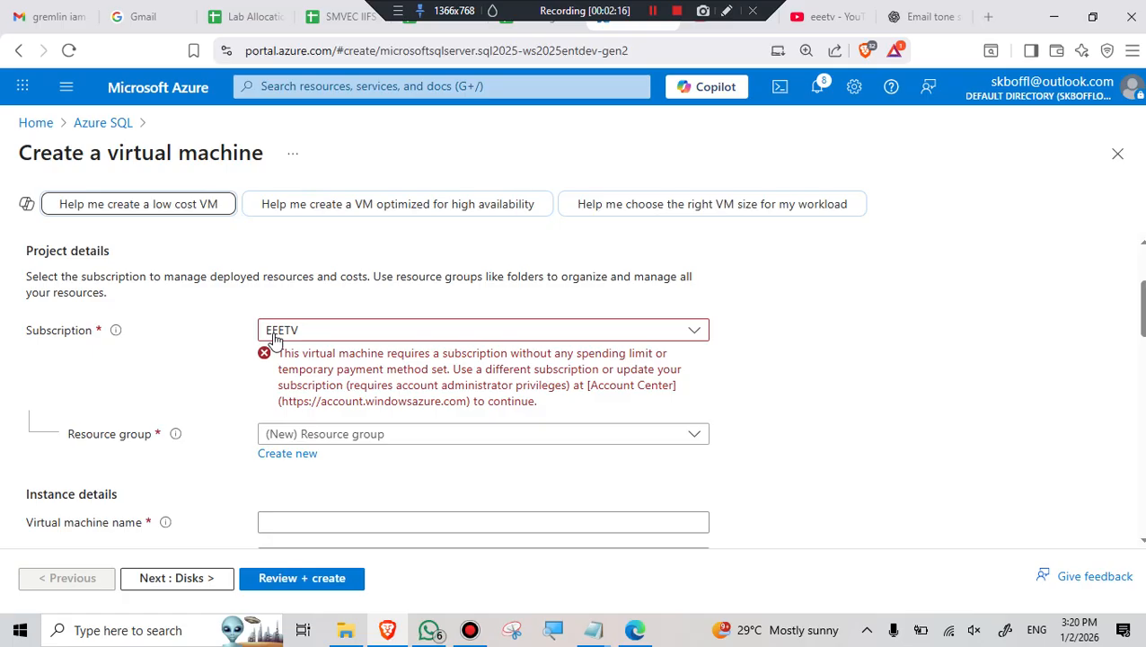
pyautogui.click(691, 332)
pyautogui.click(847, 325)
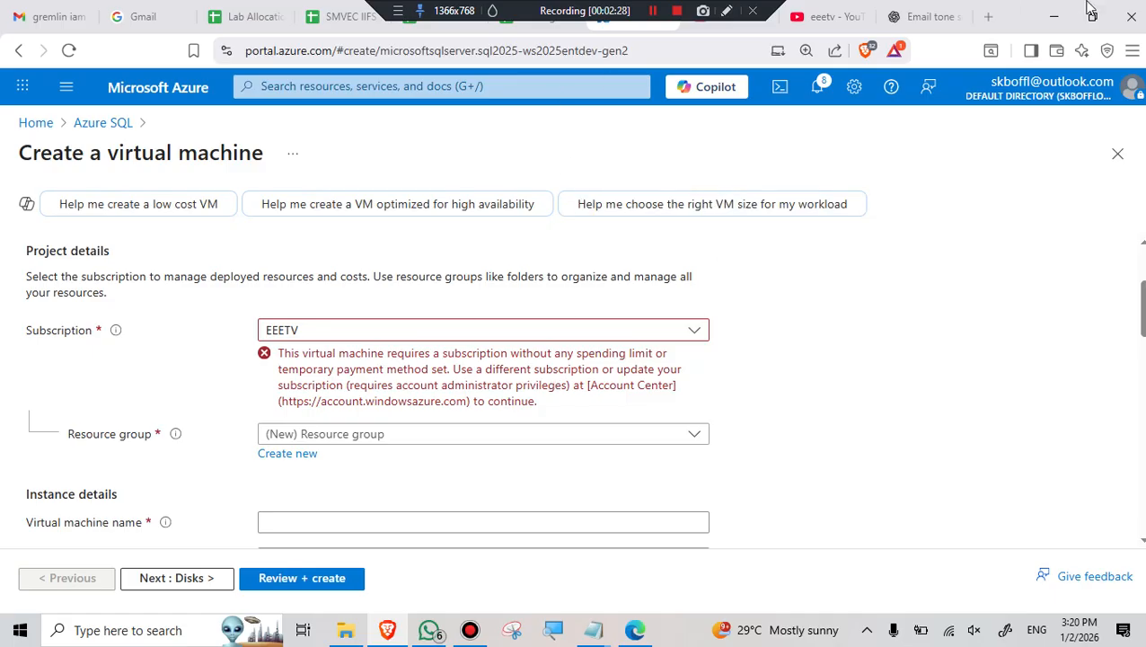
# - Return to Azure SQL and create a VM from the free SQL Server 2022 Developer image instead
pyautogui.click(103, 126)
pyautogui.scroll(-15, 647, 391)
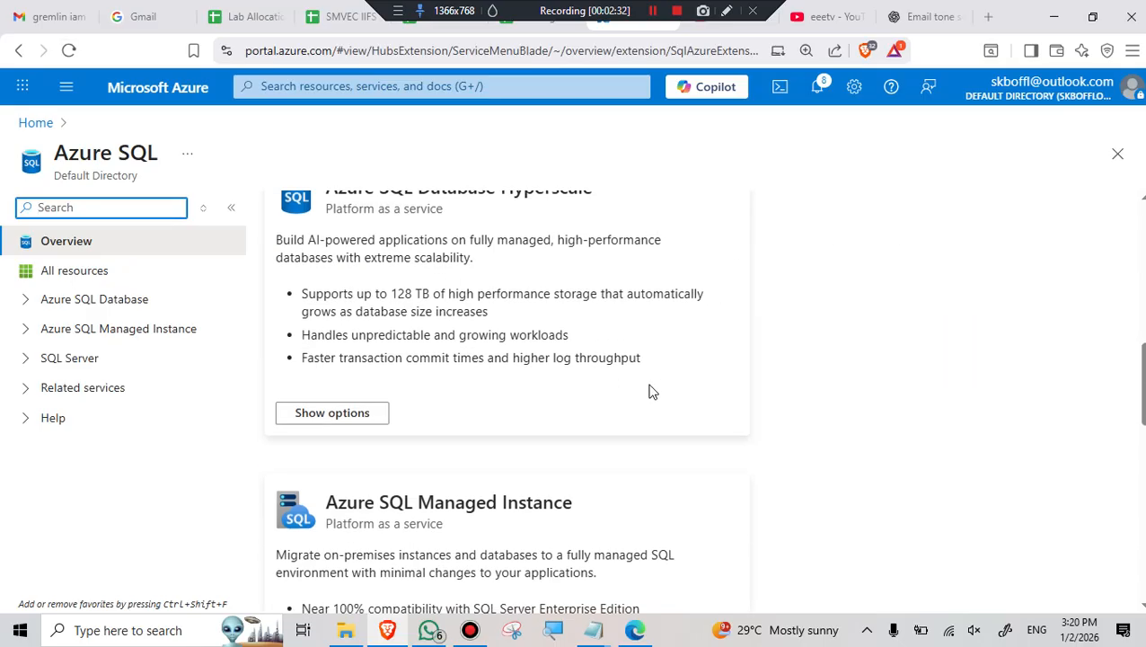
pyautogui.scroll(-3, 492, 401)
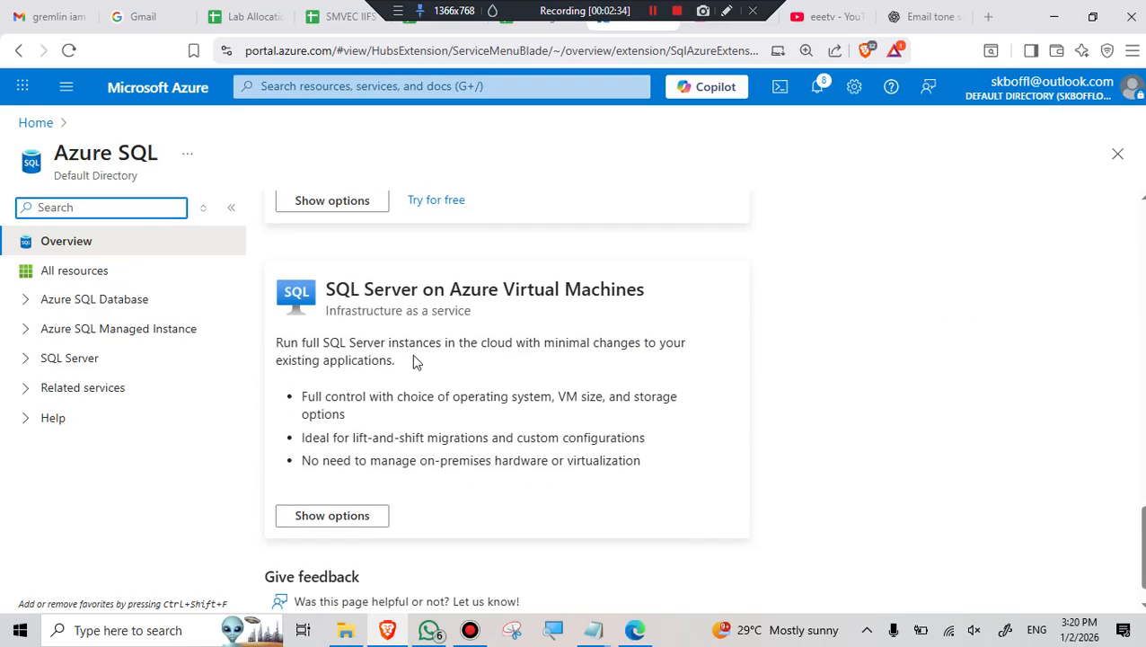
pyautogui.scroll(-1, 413, 361)
pyautogui.click(339, 478)
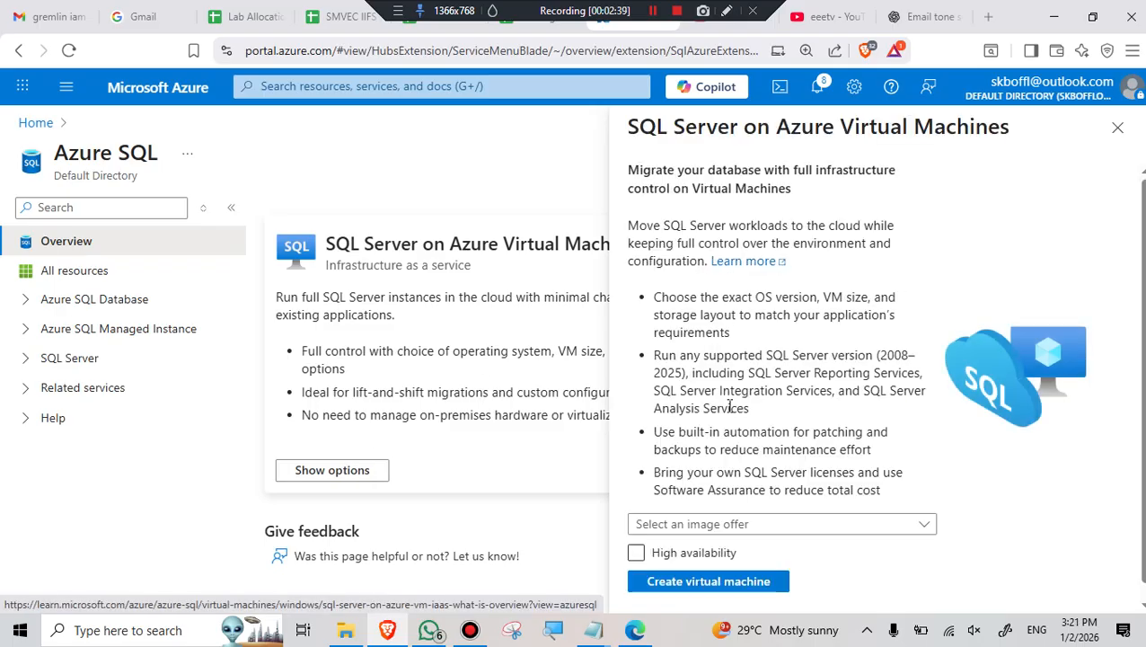
pyautogui.click(701, 524)
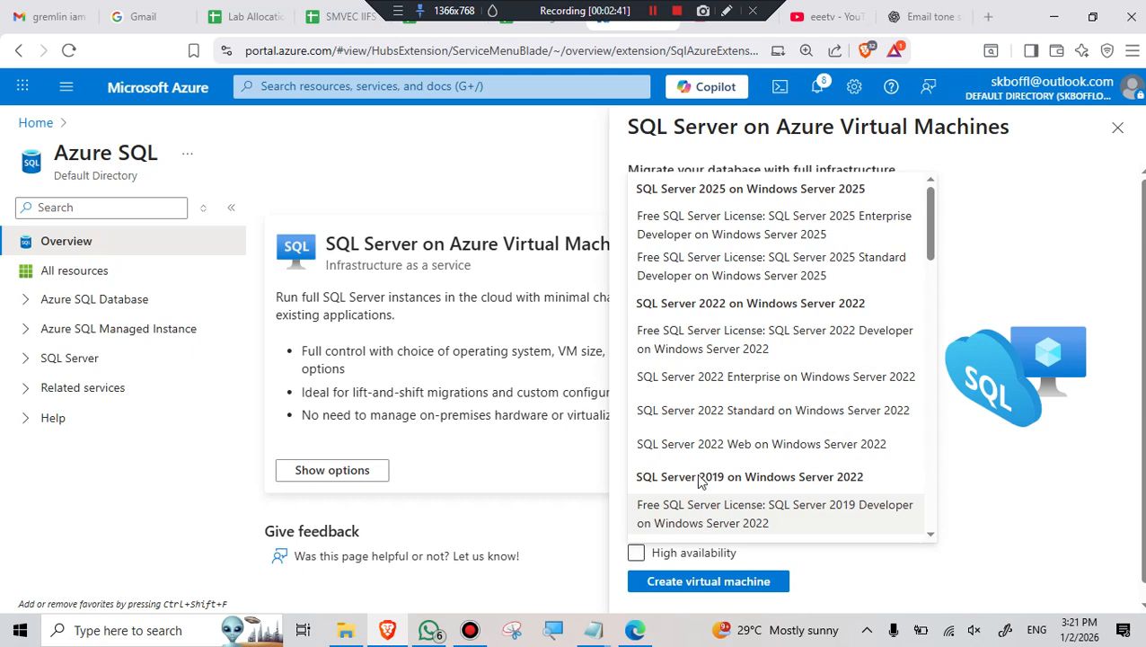
pyautogui.click(733, 348)
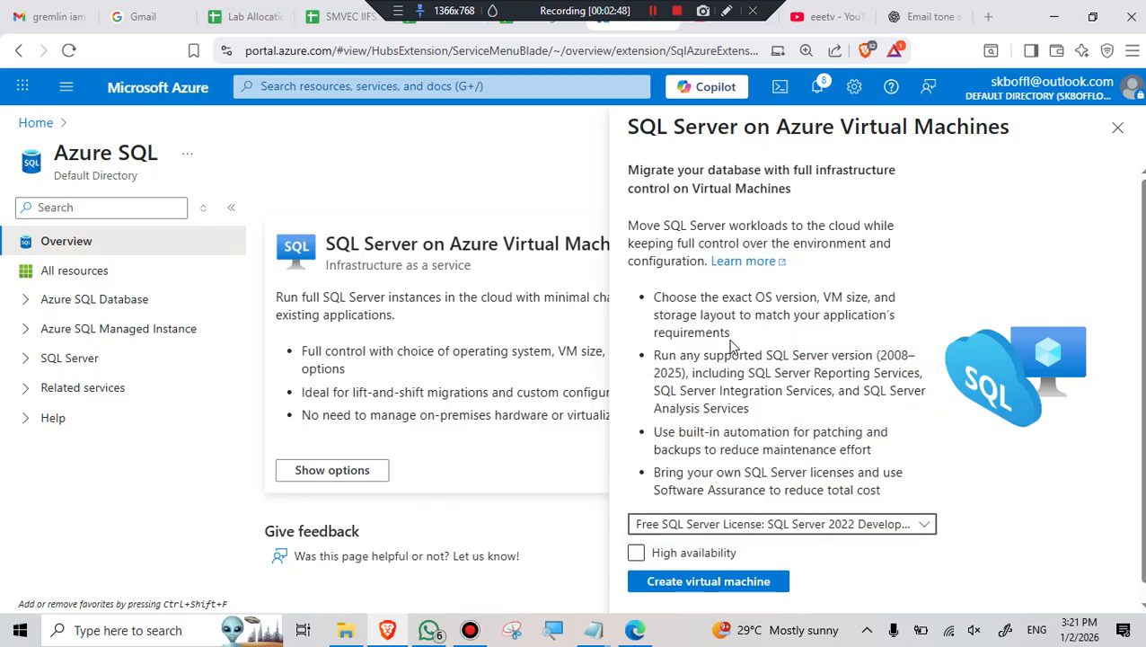
pyautogui.click(700, 586)
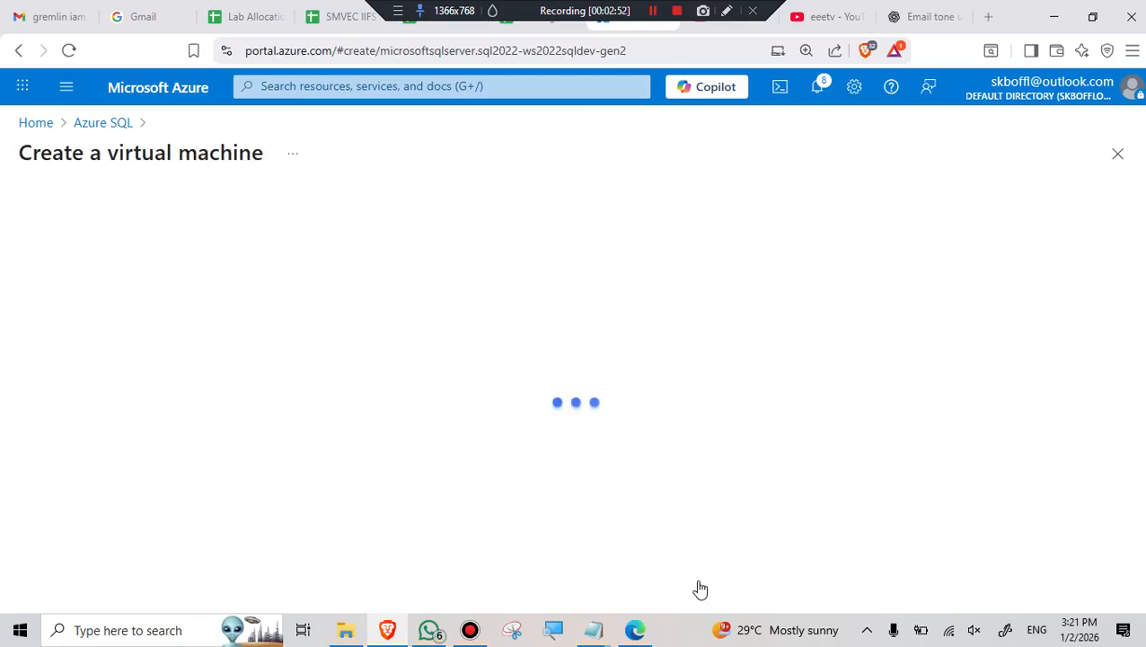
# - Select FINALDESTINATION as the virtual machine's resource group
pyautogui.scroll(-2, 394, 356)
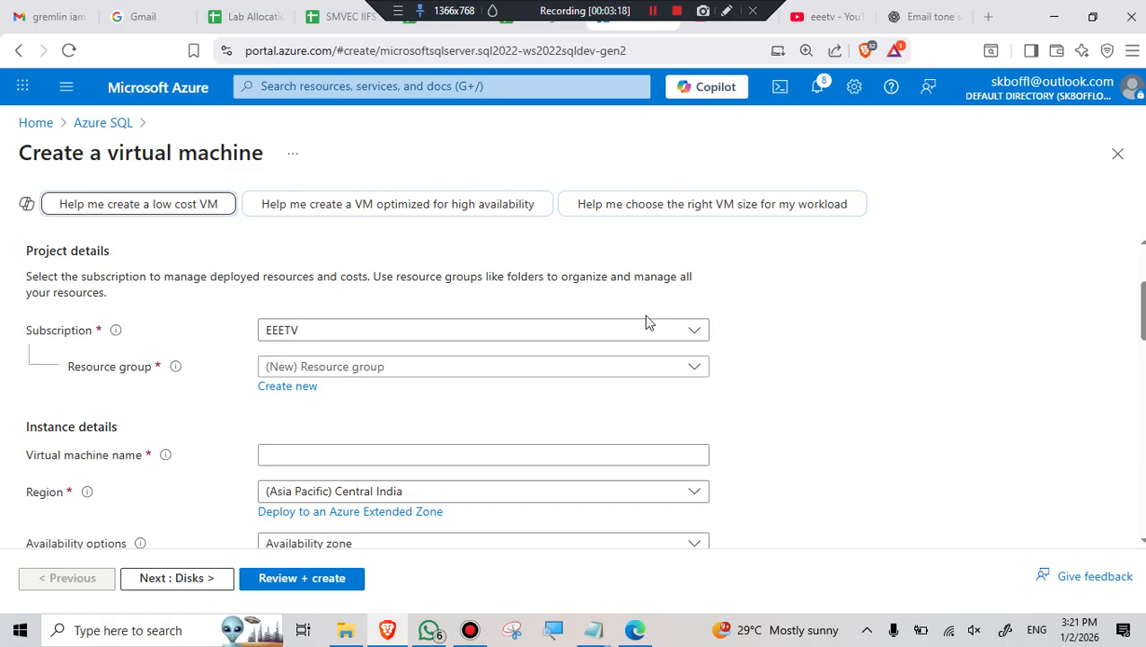
pyautogui.click(528, 368)
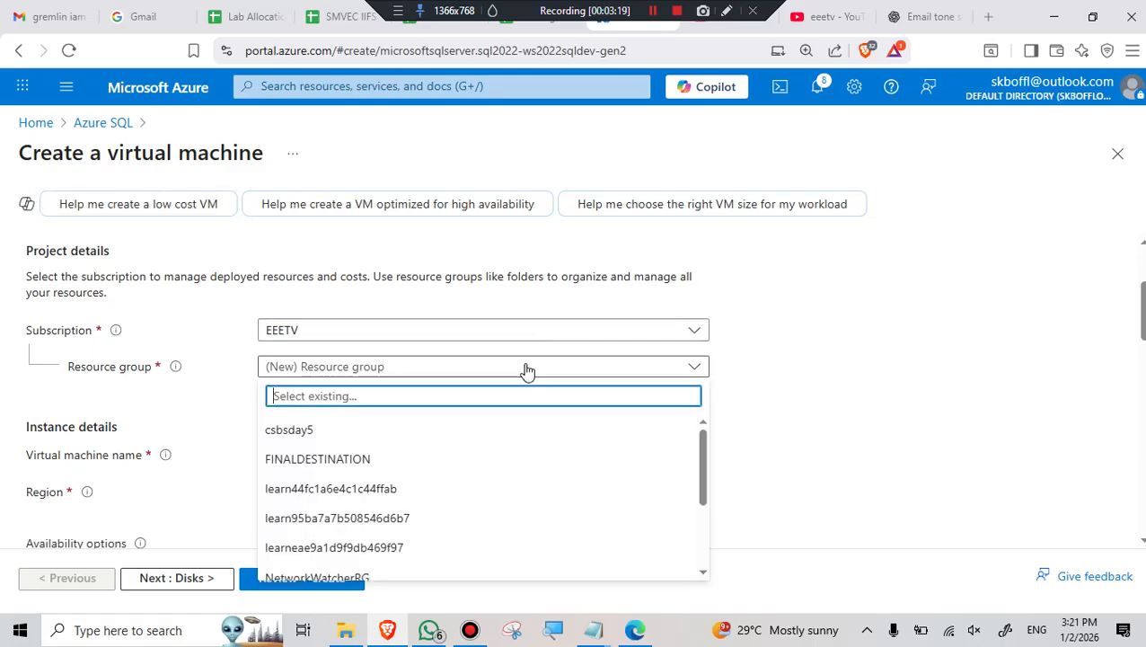
pyautogui.click(329, 460)
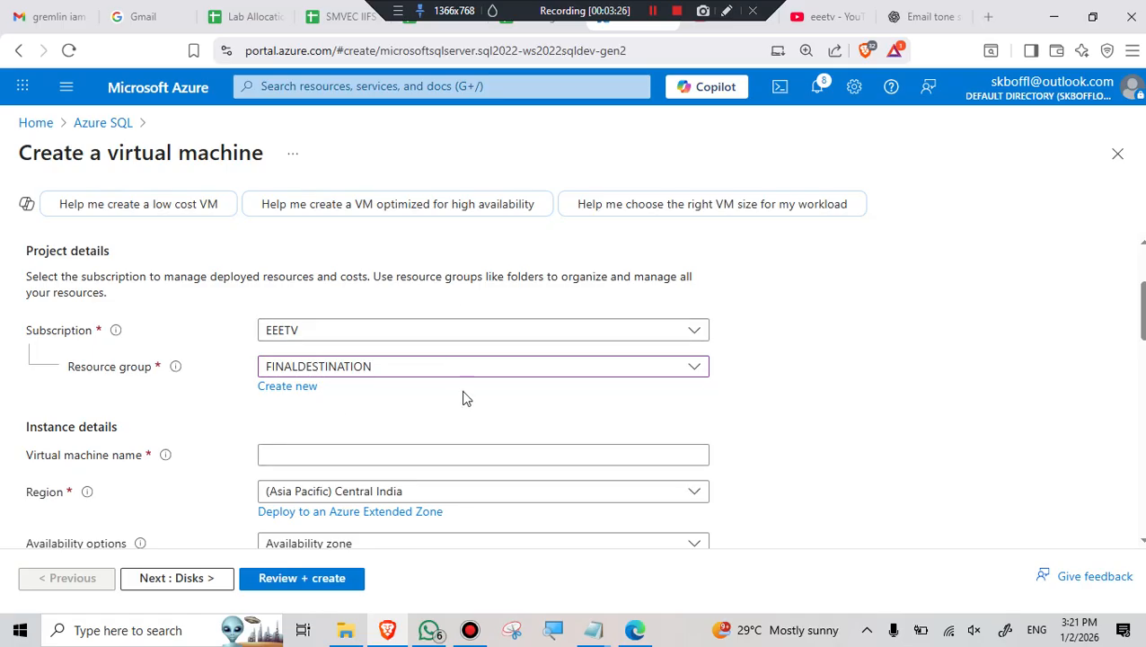
pyautogui.scroll(-1, 432, 394)
# - Name the virtual machine AZUREUSERSQL
pyautogui.click(333, 382)
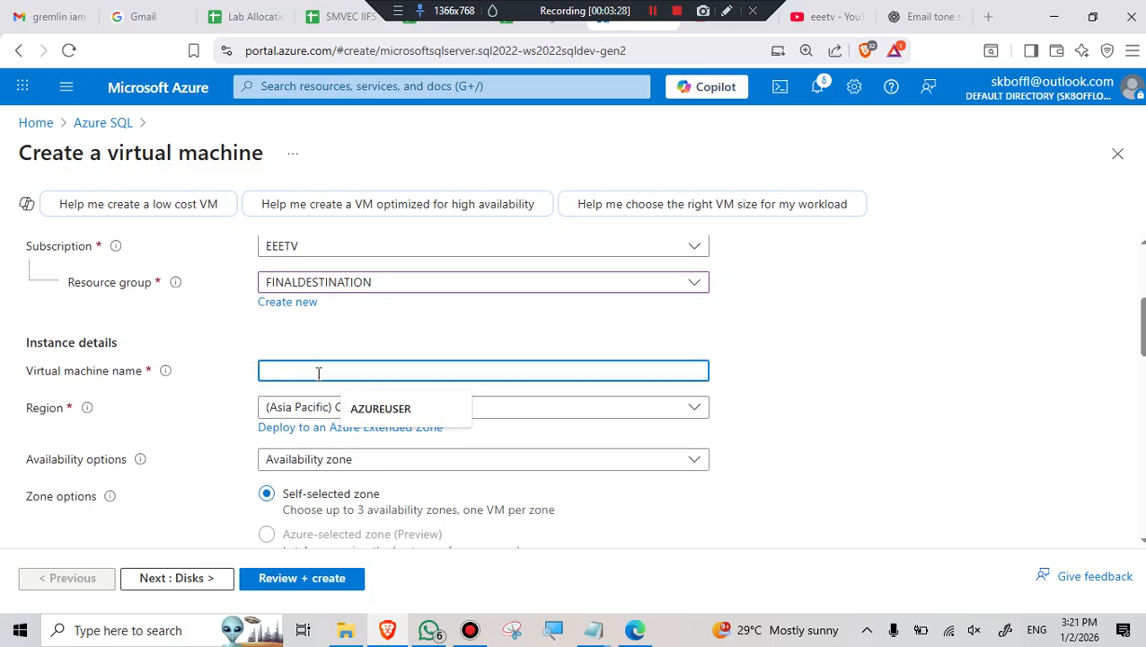
pyautogui.click(385, 415)
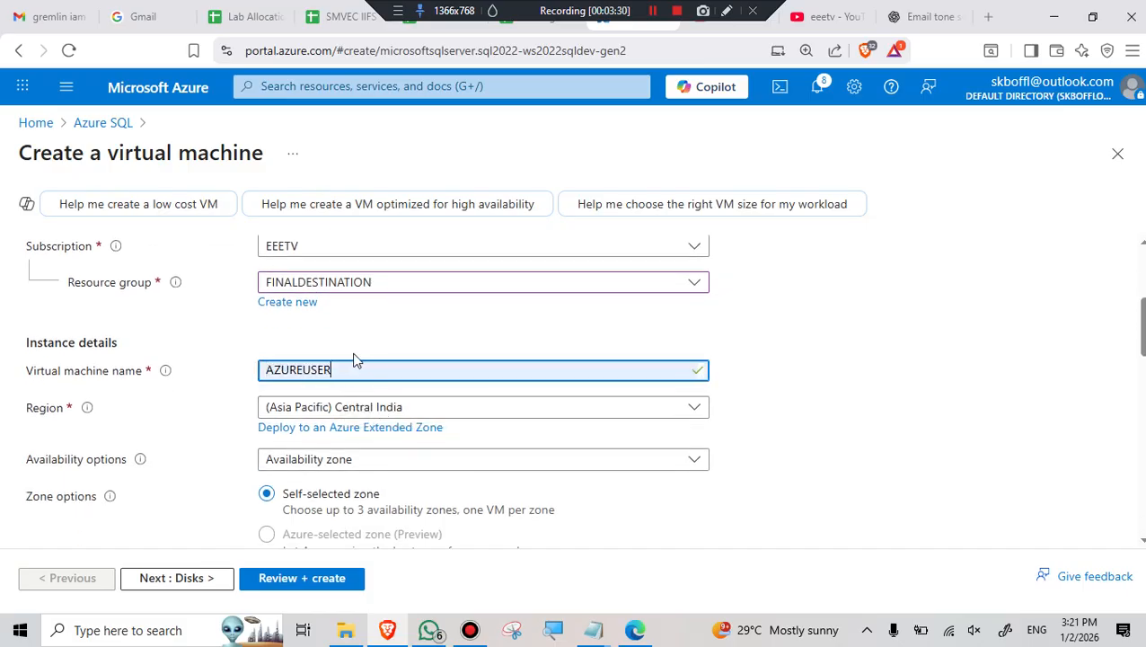
pyautogui.write('SQ')
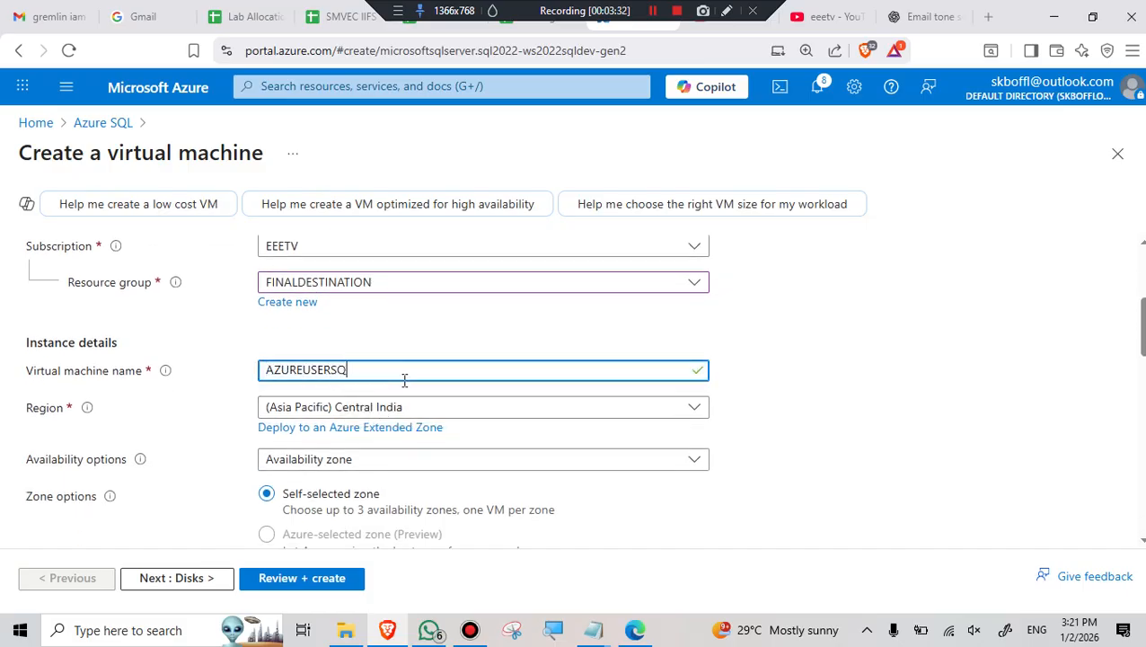
pyautogui.write('L')
# - Keep the region set to (Asia Pacific) Central India
pyautogui.click(372, 409)
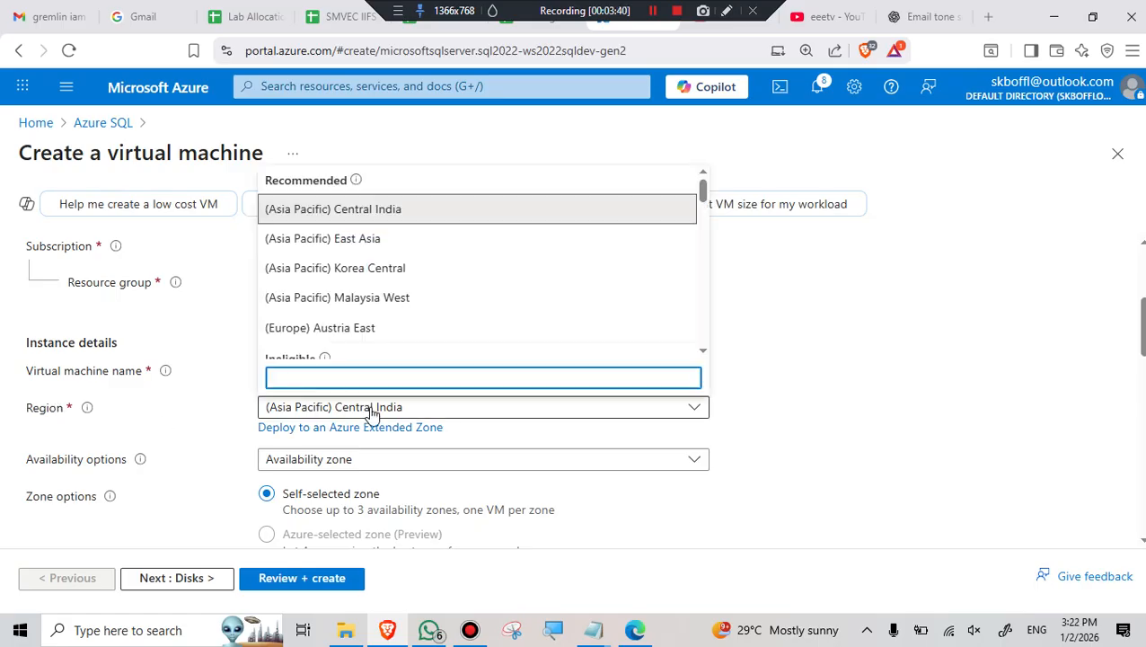
pyautogui.scroll(-1, 395, 216)
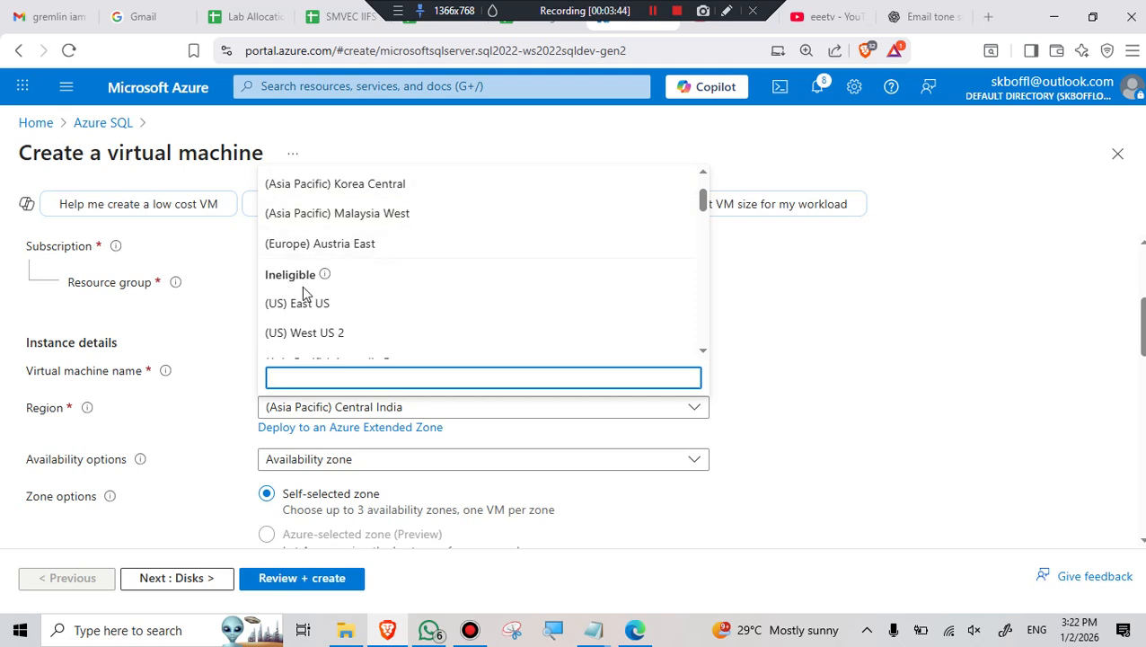
pyautogui.scroll(1, 312, 306)
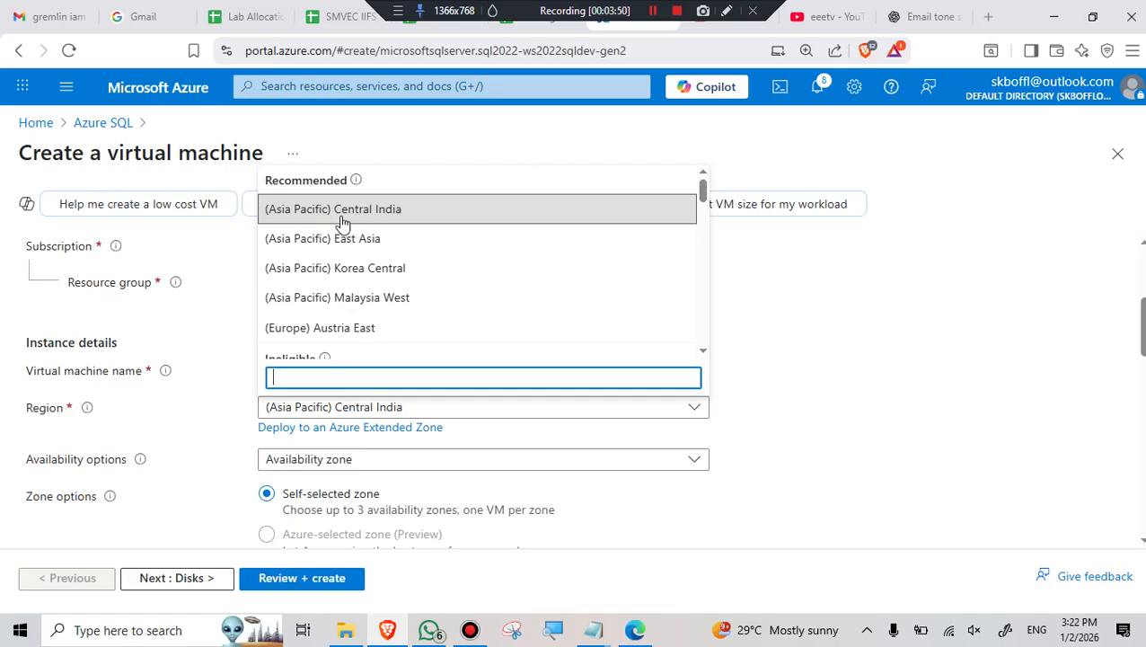
pyautogui.scroll(-1, 297, 315)
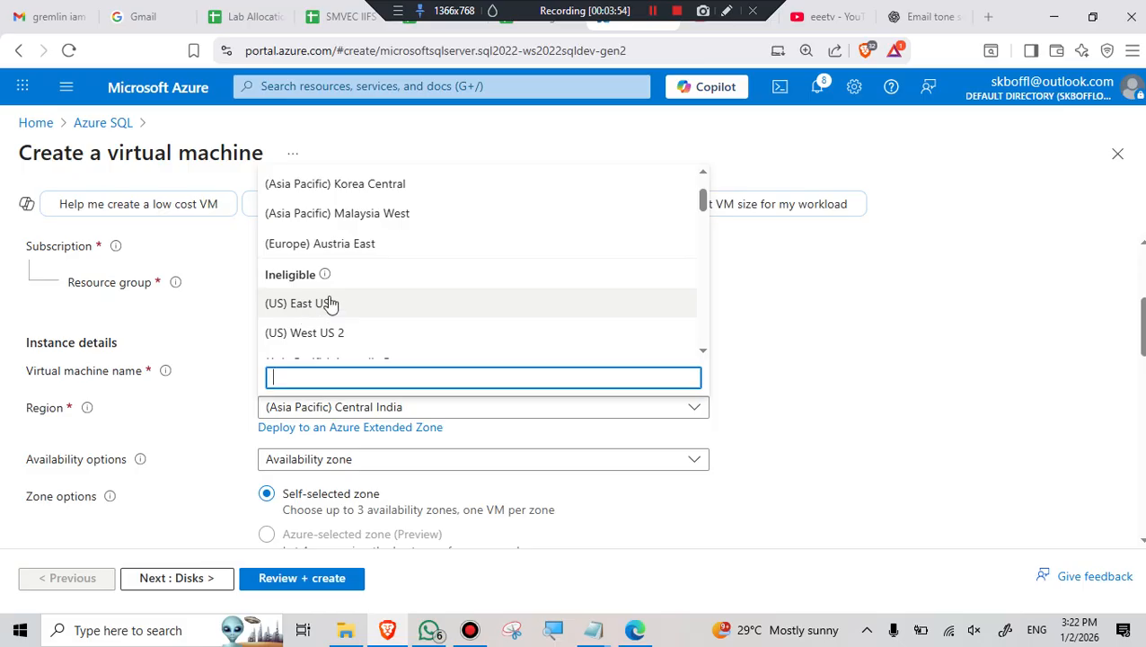
pyautogui.scroll(1, 341, 267)
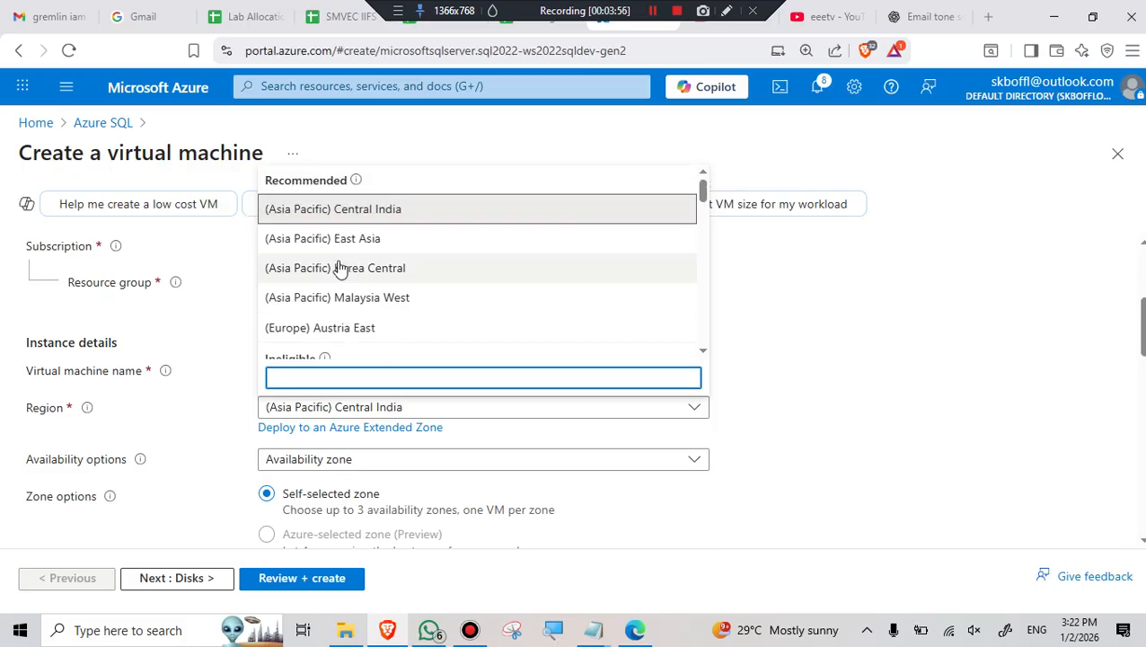
pyautogui.click(365, 219)
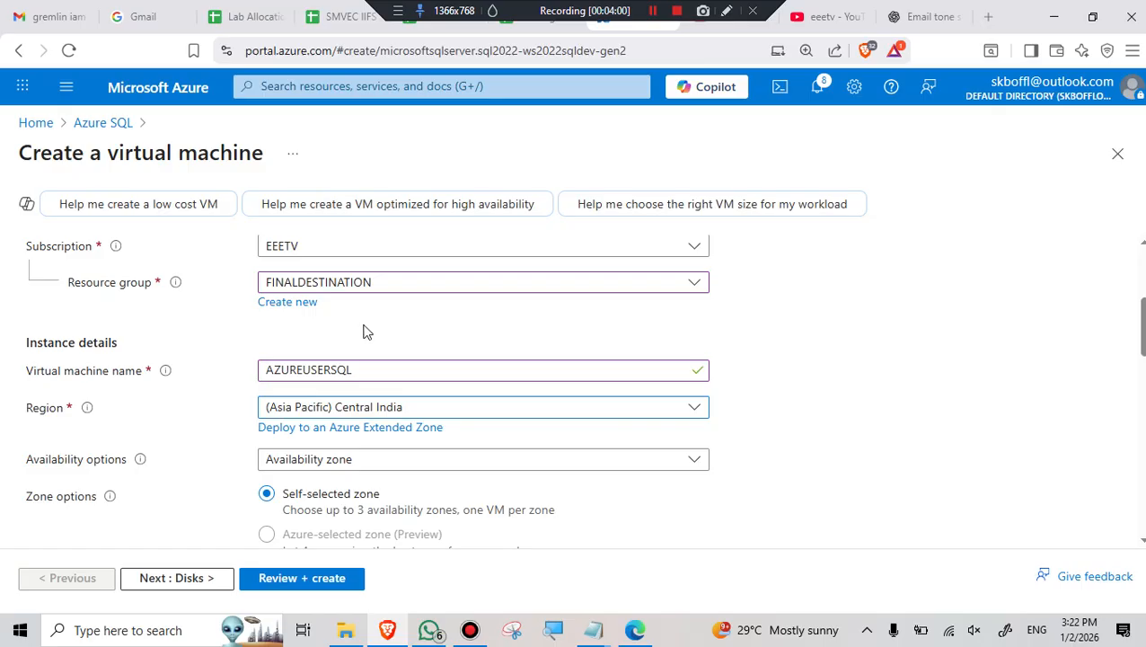
pyautogui.scroll(-2, 199, 331)
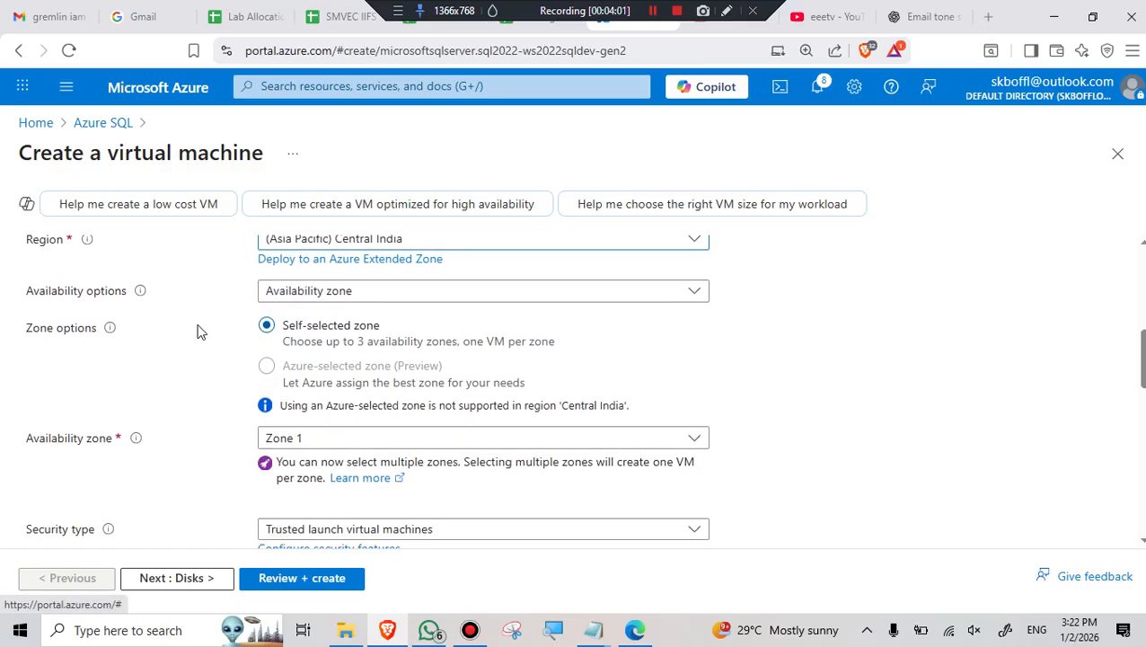
# - Set Availability options to No infrastructure redundancy required
pyautogui.click(355, 294)
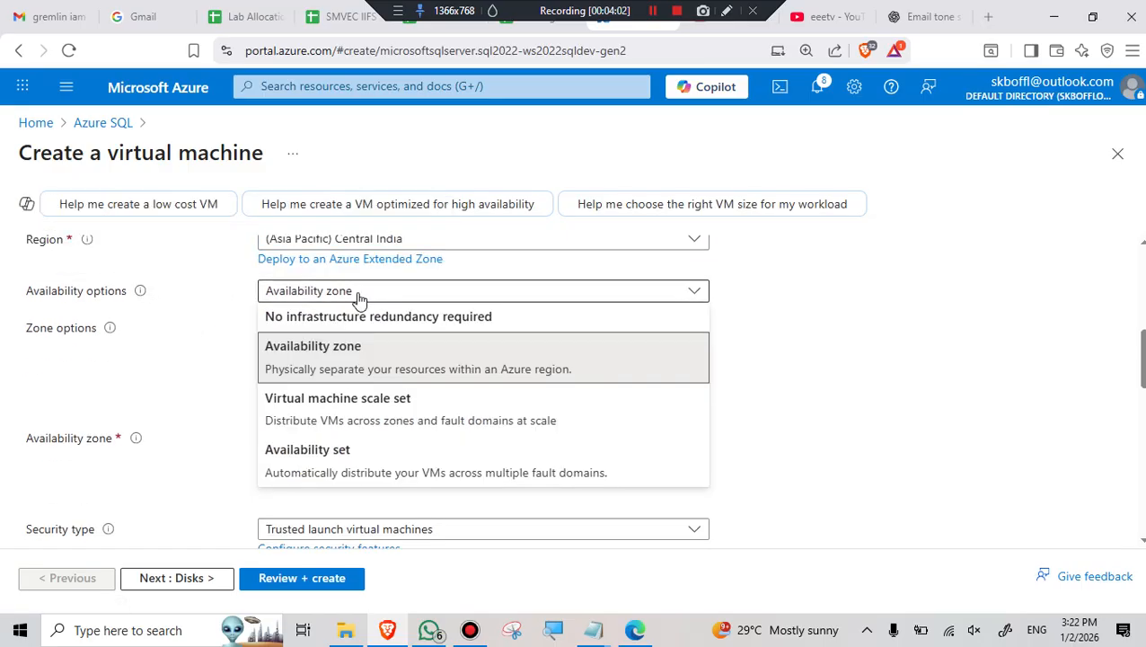
pyautogui.click(309, 320)
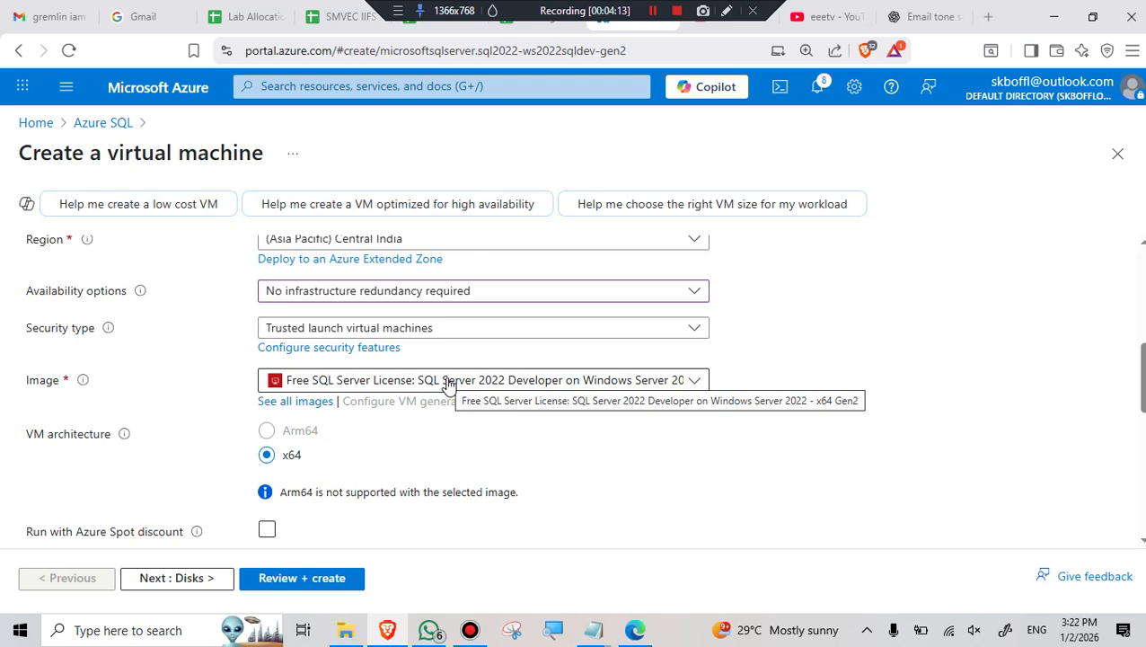
pyautogui.scroll(-2, 449, 384)
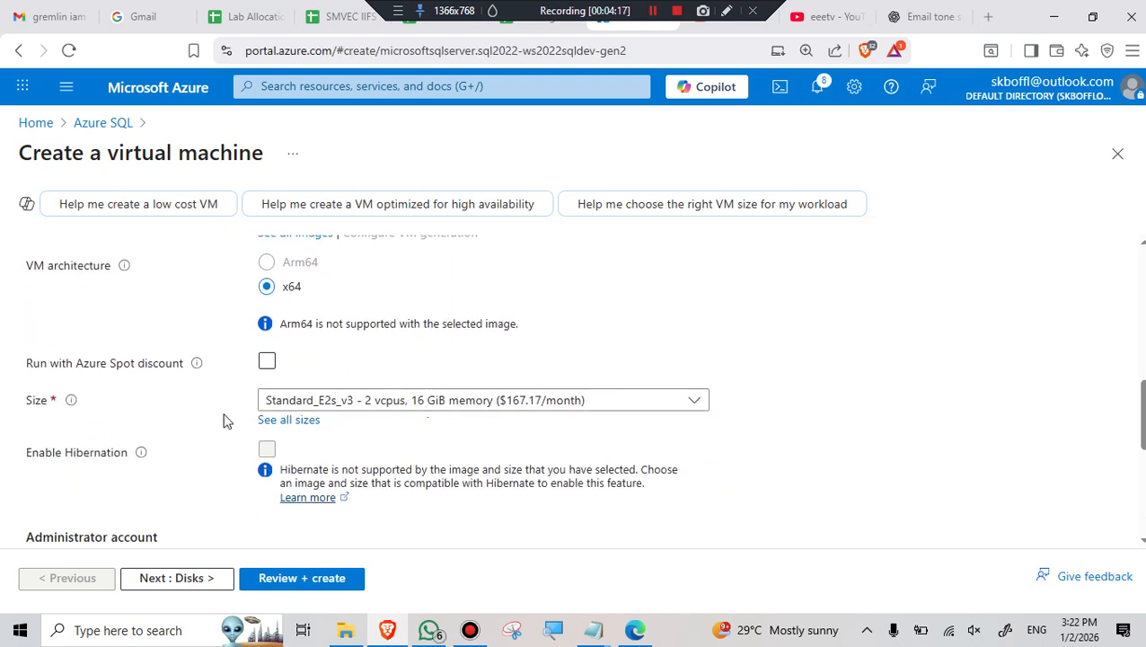
# - Keep the VM size at Standard_E2s_v3 (2 vcpus, 16 GiB memory)
pyautogui.click(483, 405)
pyautogui.scroll(-1, 481, 328)
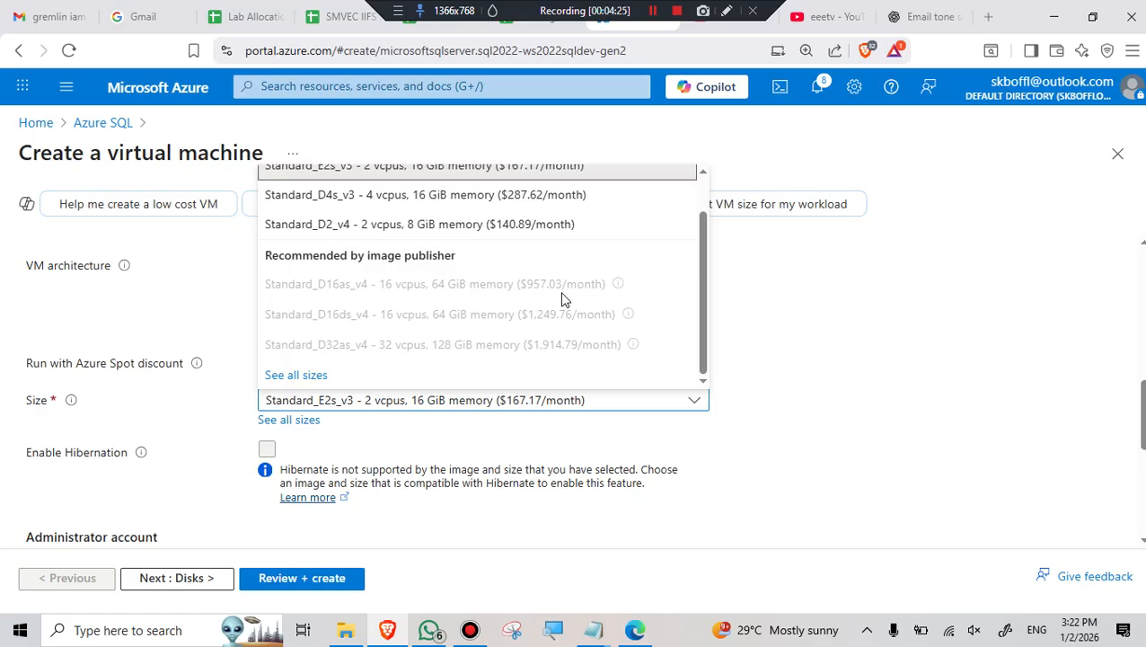
pyautogui.scroll(1, 564, 299)
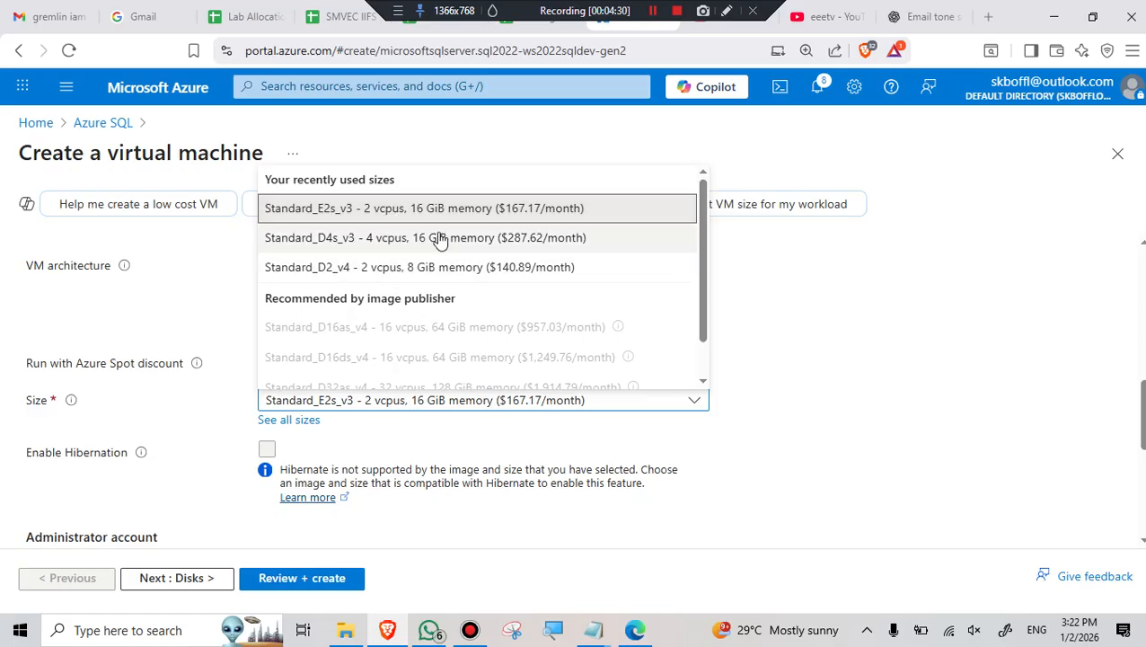
pyautogui.click(913, 323)
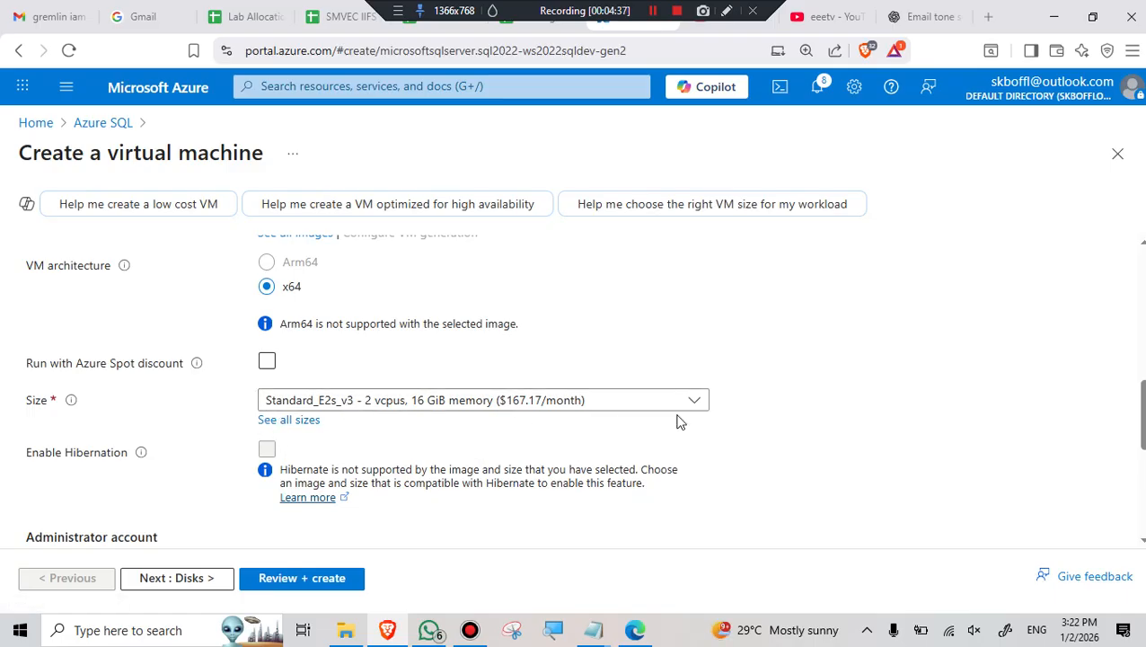
# - Enter the administrator username and a confirmed password, with RDP (3389) allowed inbound
pyautogui.scroll(-3, 645, 417)
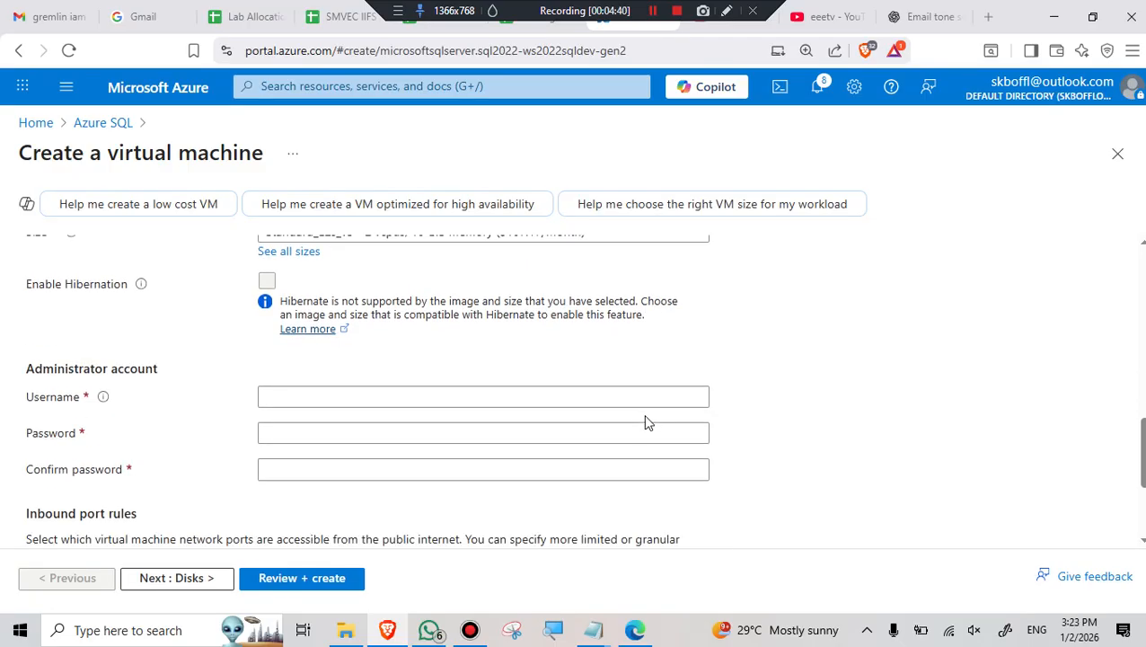
pyautogui.click(356, 319)
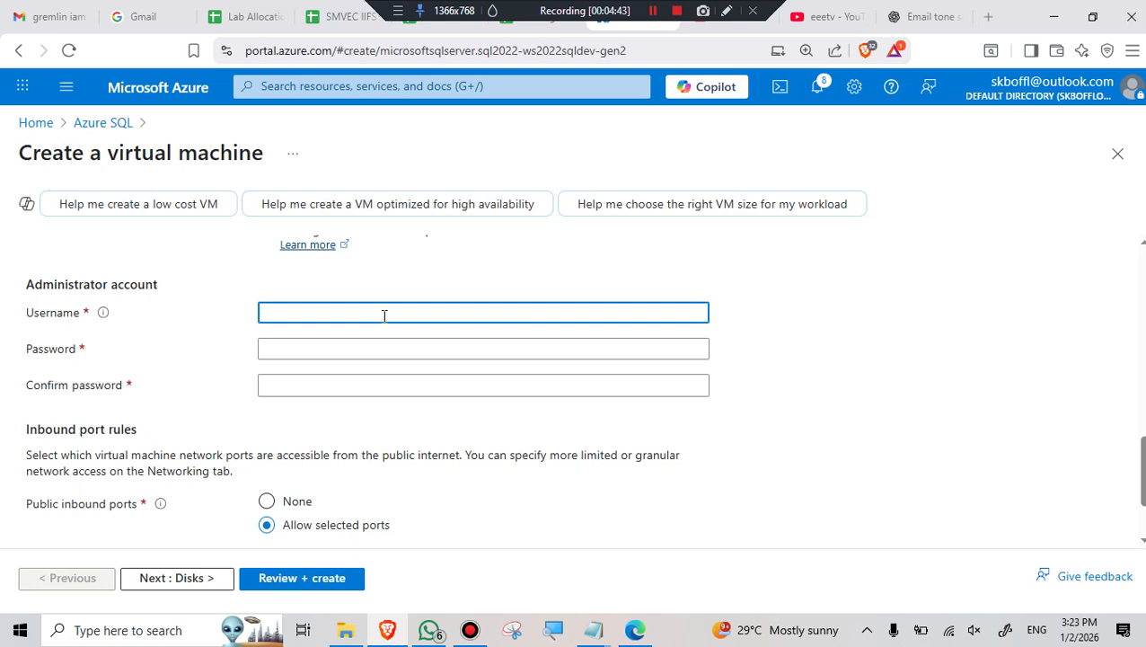
pyautogui.write('SQLVM')
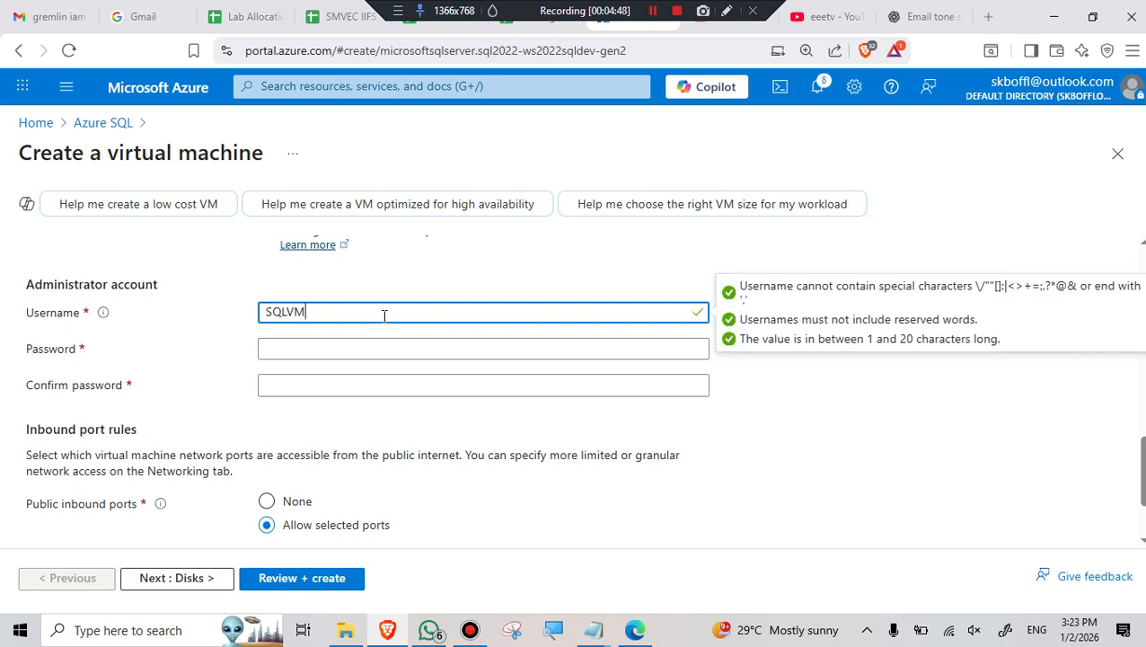
pyautogui.click(331, 351)
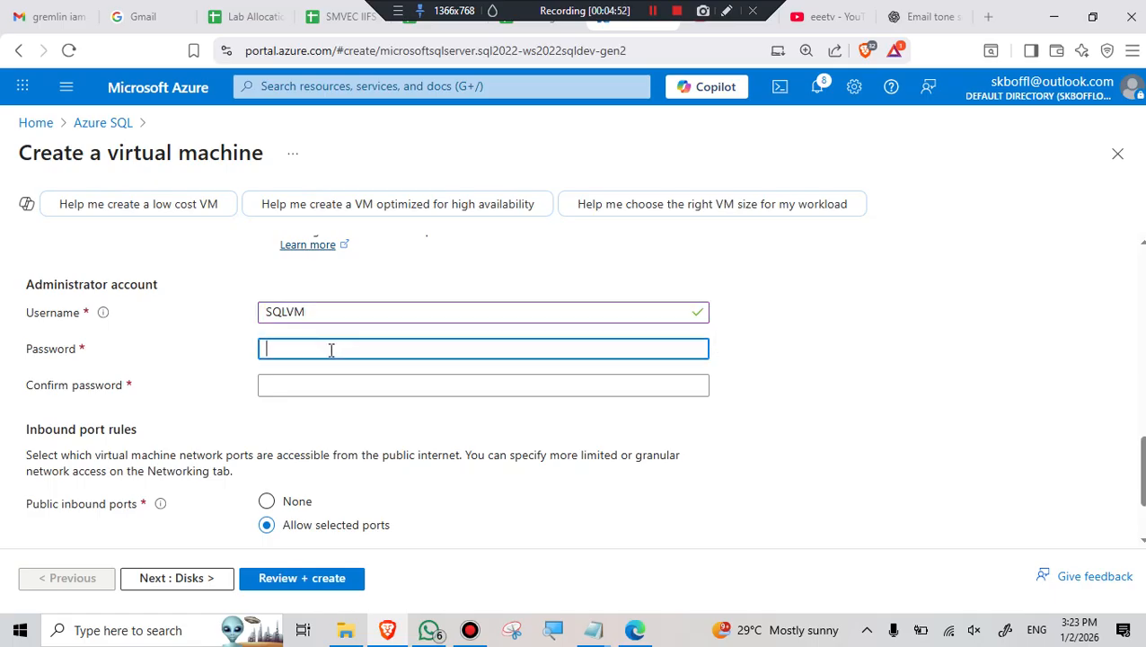
pyautogui.write('P')
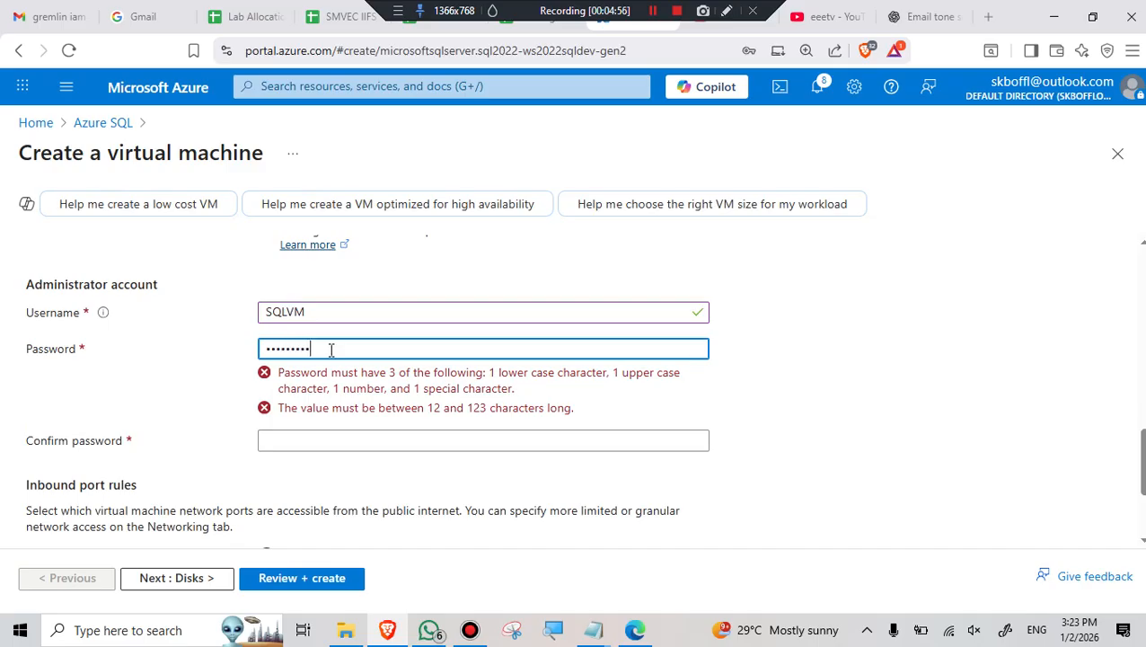
pyautogui.click(329, 384)
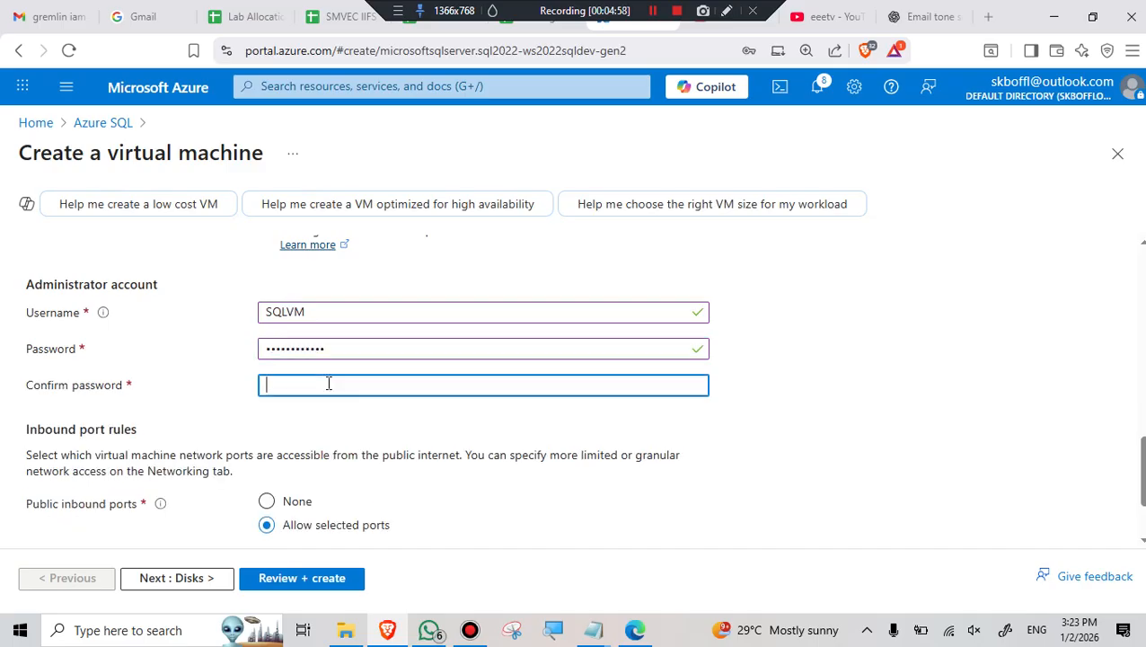
pyautogui.write('Password')
pyautogui.scroll(-2, 416, 361)
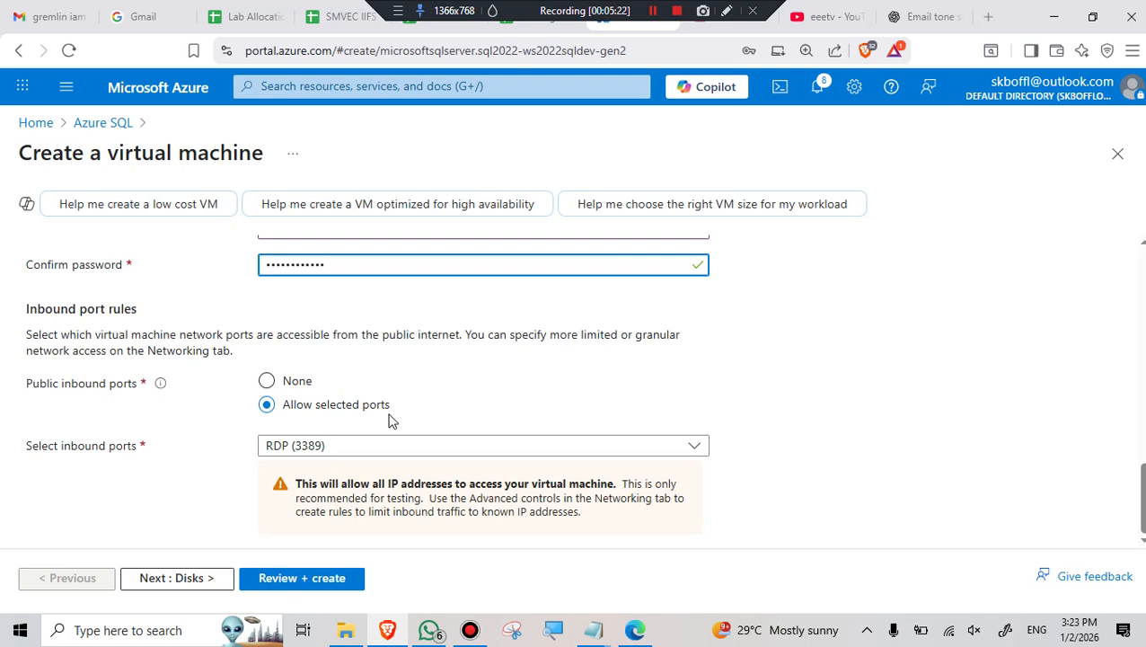
# - On Networking, have the public IP and NIC deleted along with the VM
pyautogui.click(176, 578)
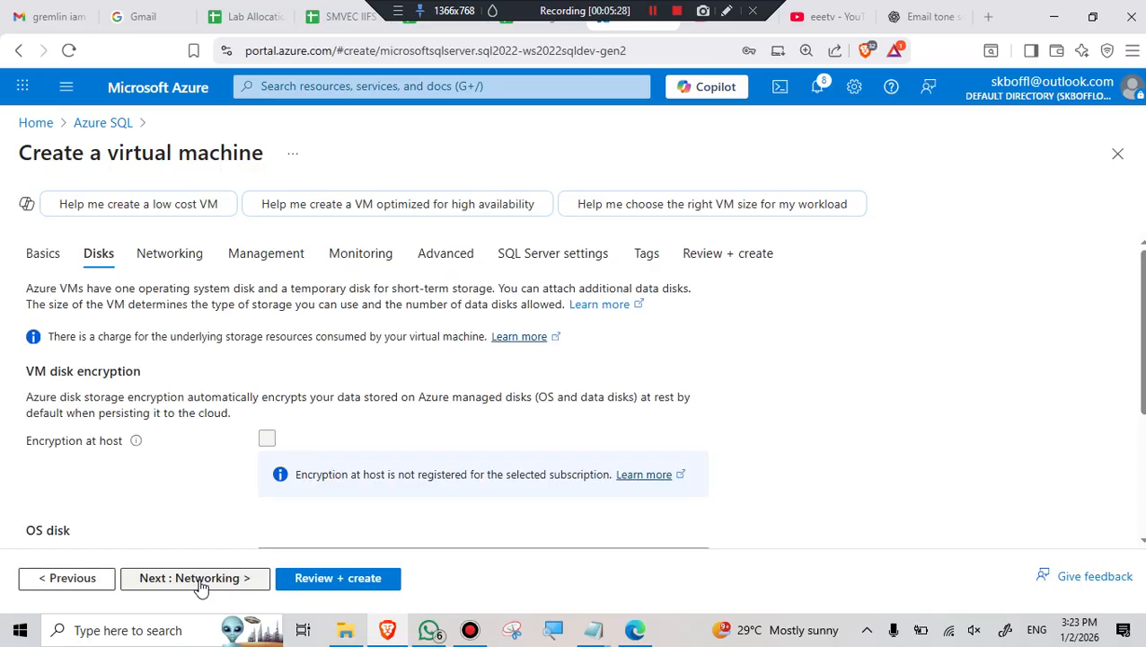
pyautogui.scroll(-3, 388, 400)
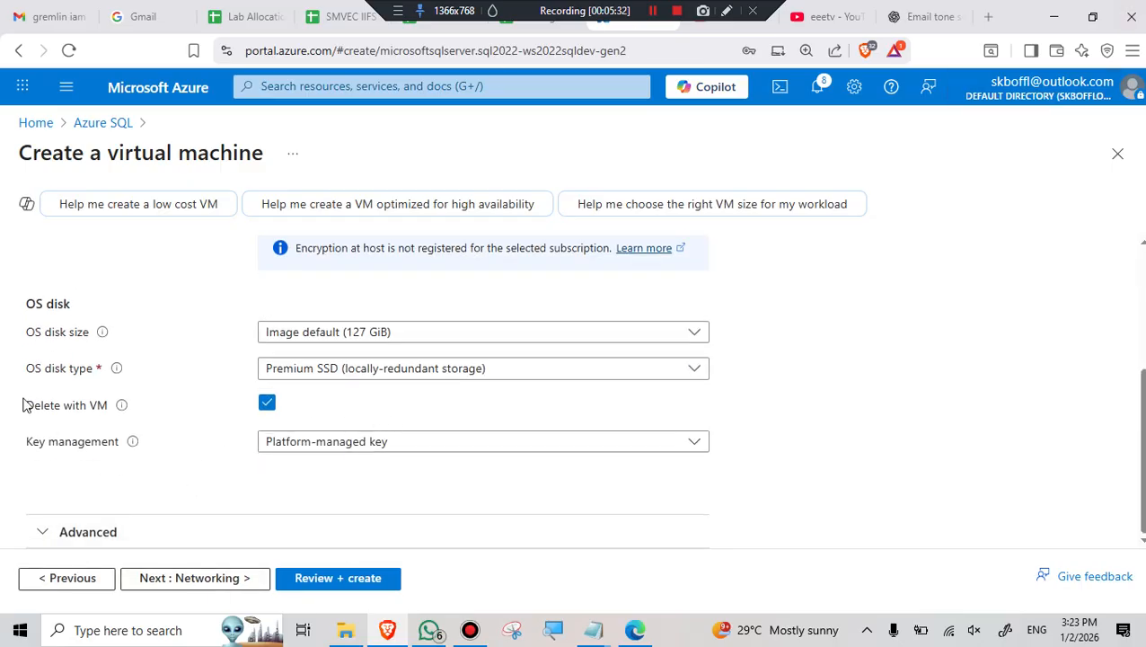
pyautogui.click(215, 582)
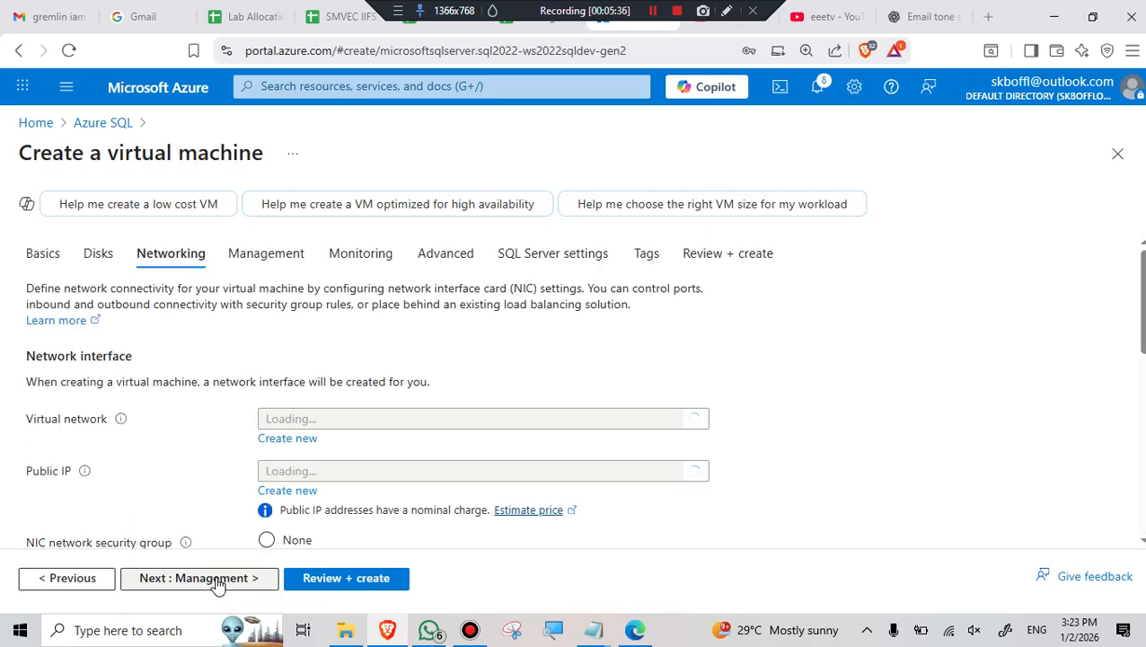
pyautogui.scroll(-1, 488, 323)
pyautogui.scroll(-5, 485, 328)
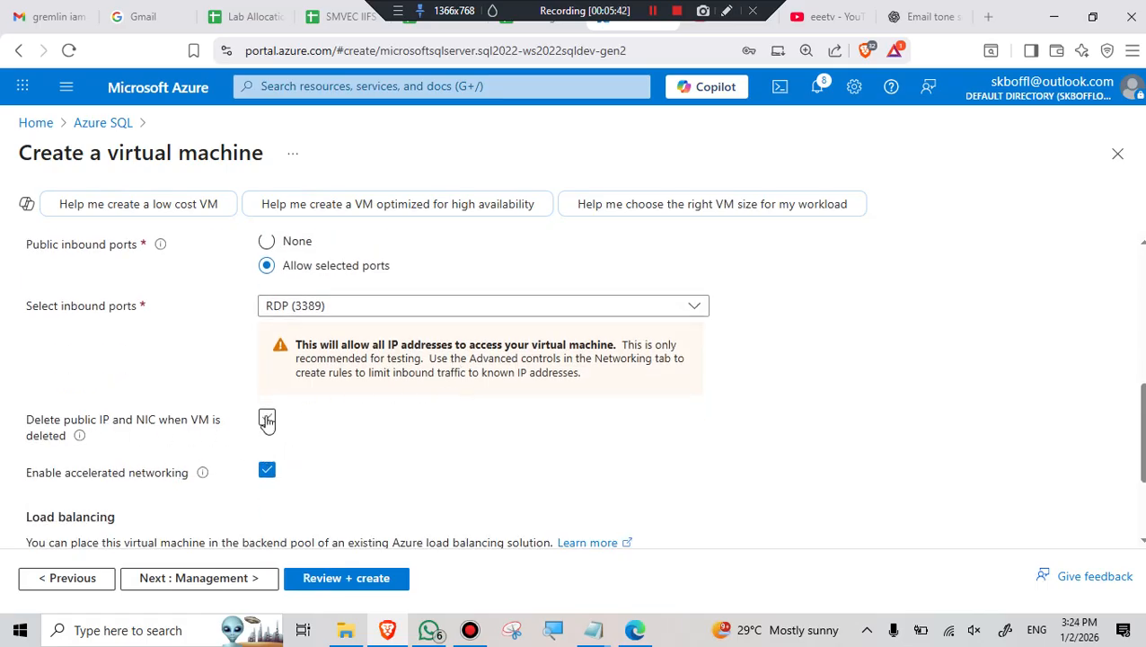
pyautogui.click(266, 421)
pyautogui.scroll(3, 404, 432)
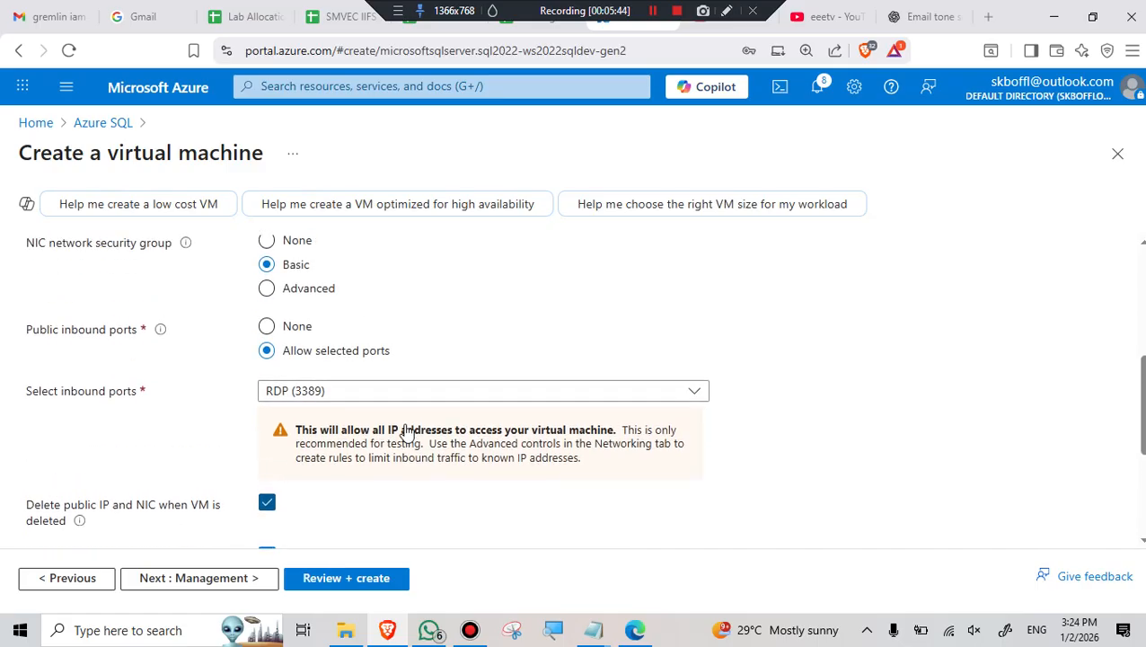
pyautogui.scroll(2, 406, 431)
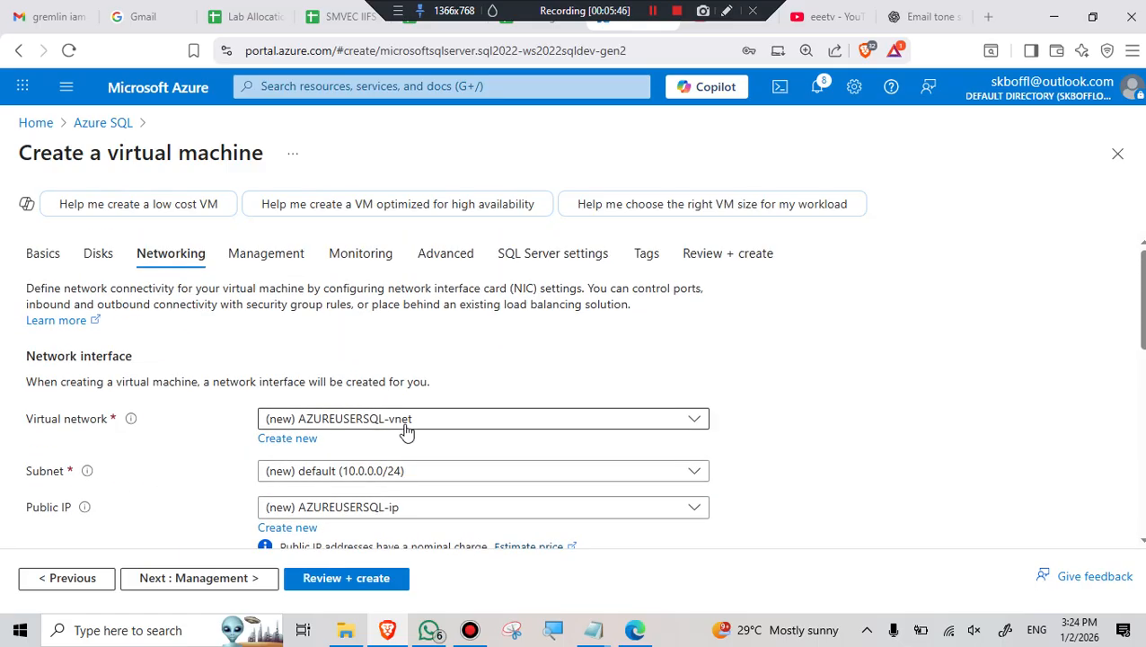
# - Keep boot diagnostics enabled with a managed storage account on the Monitoring tab
pyautogui.click(247, 578)
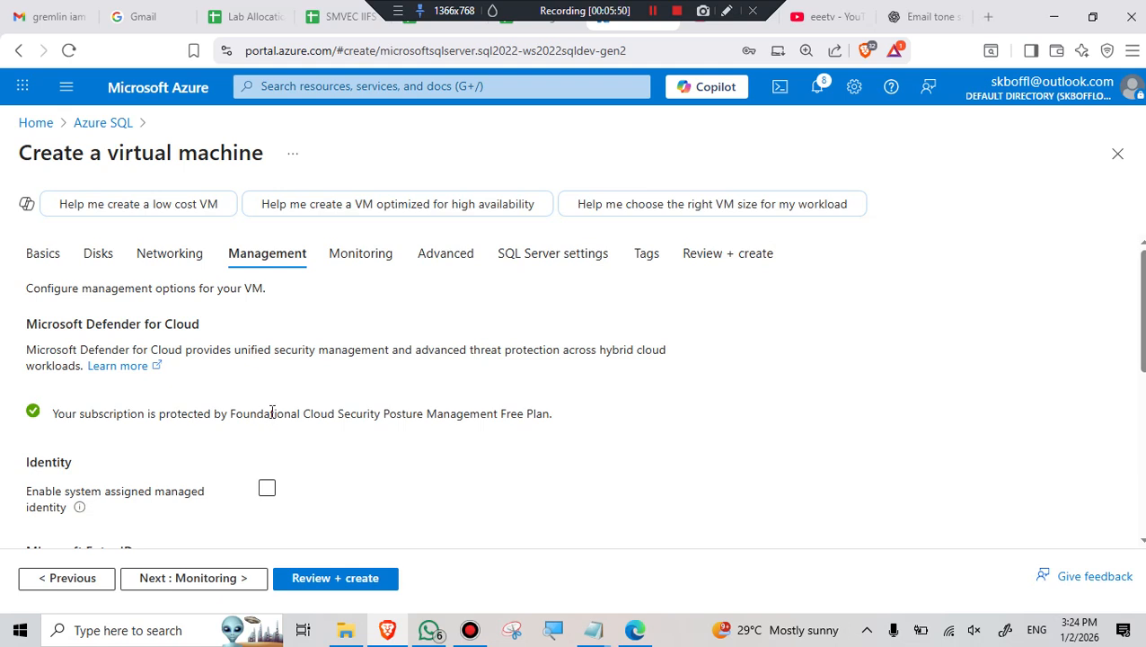
pyautogui.click(227, 585)
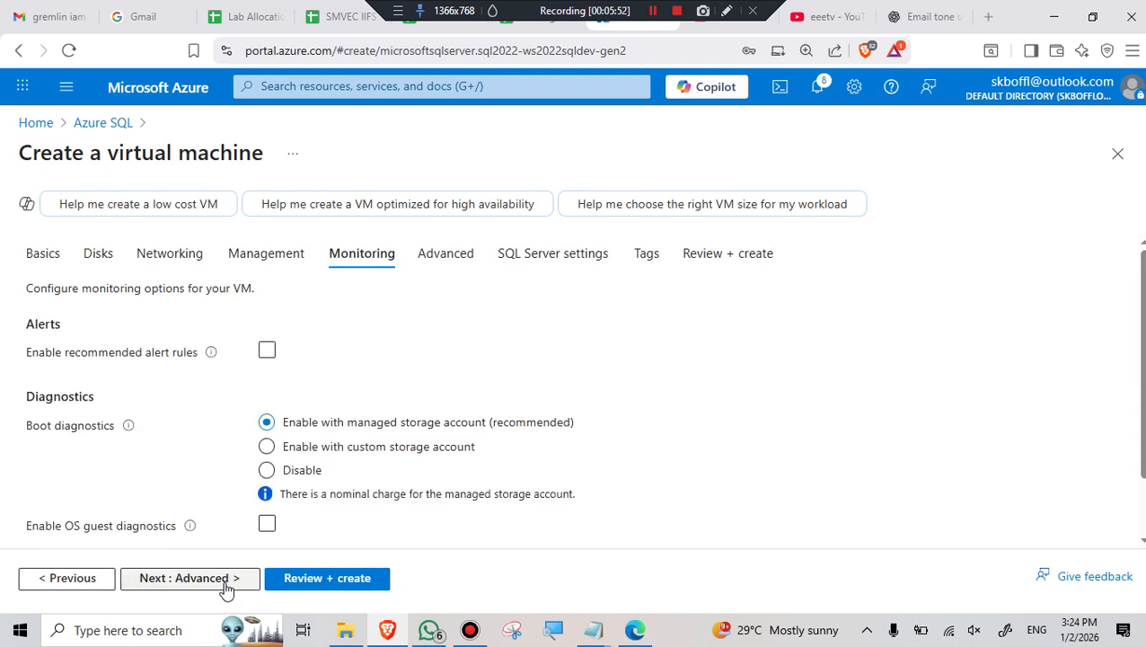
pyautogui.click(267, 473)
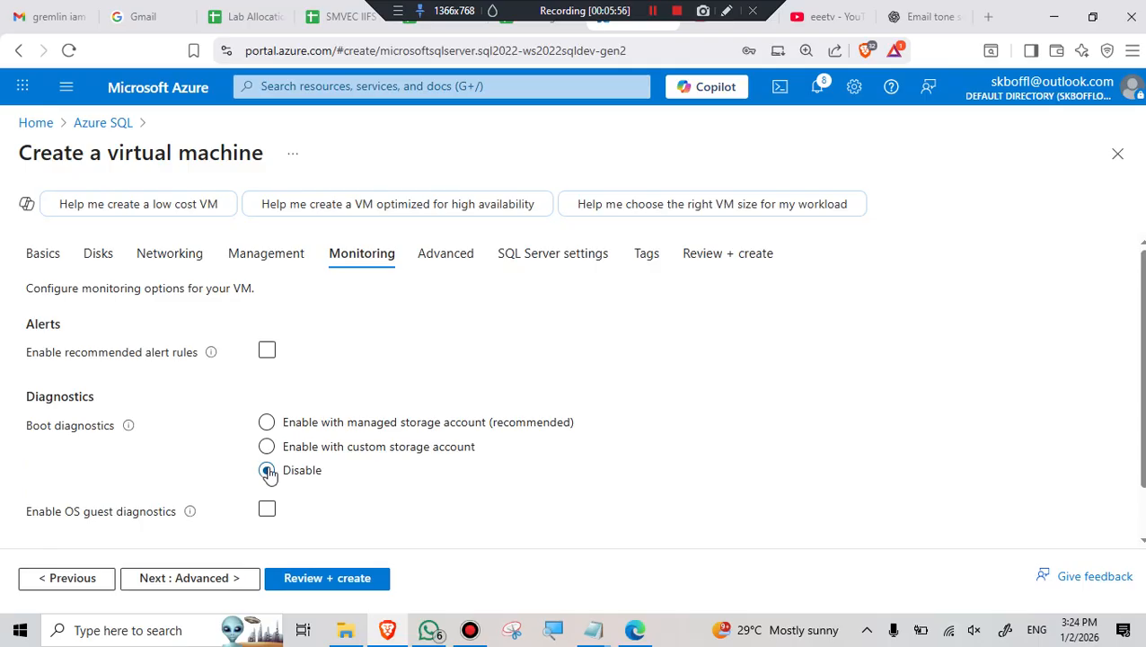
pyautogui.click(266, 424)
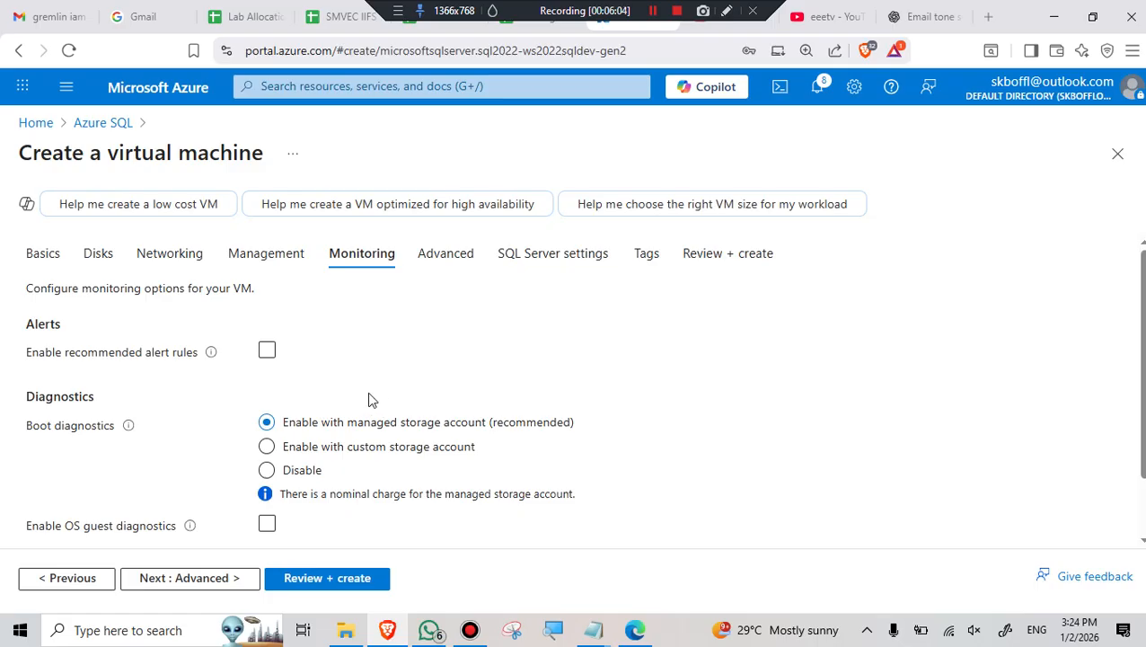
pyautogui.click(224, 577)
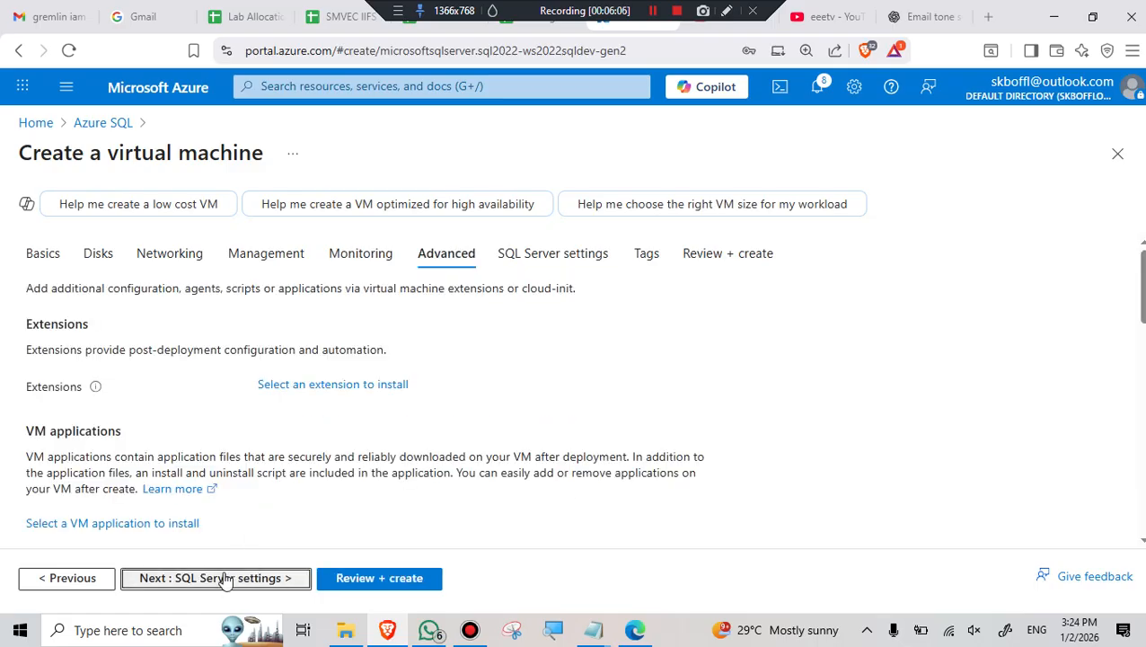
# - Review the SQL Server settings, leaving connectivity Private (within Virtual Network) on port 1433
pyautogui.click(218, 578)
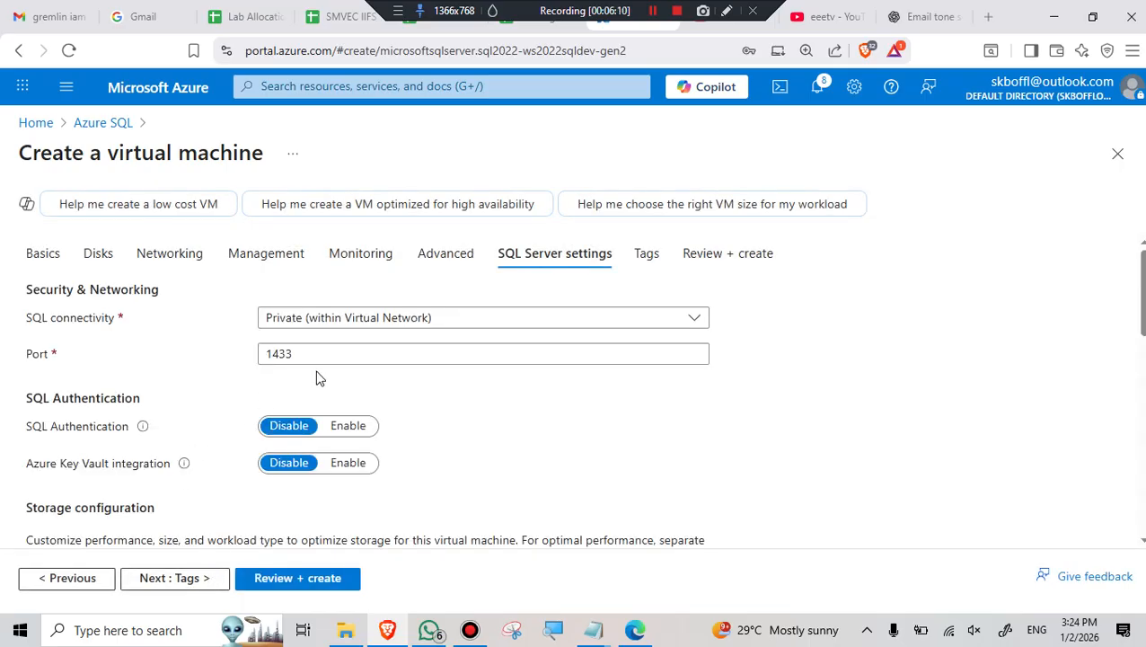
pyautogui.scroll(-5, 422, 380)
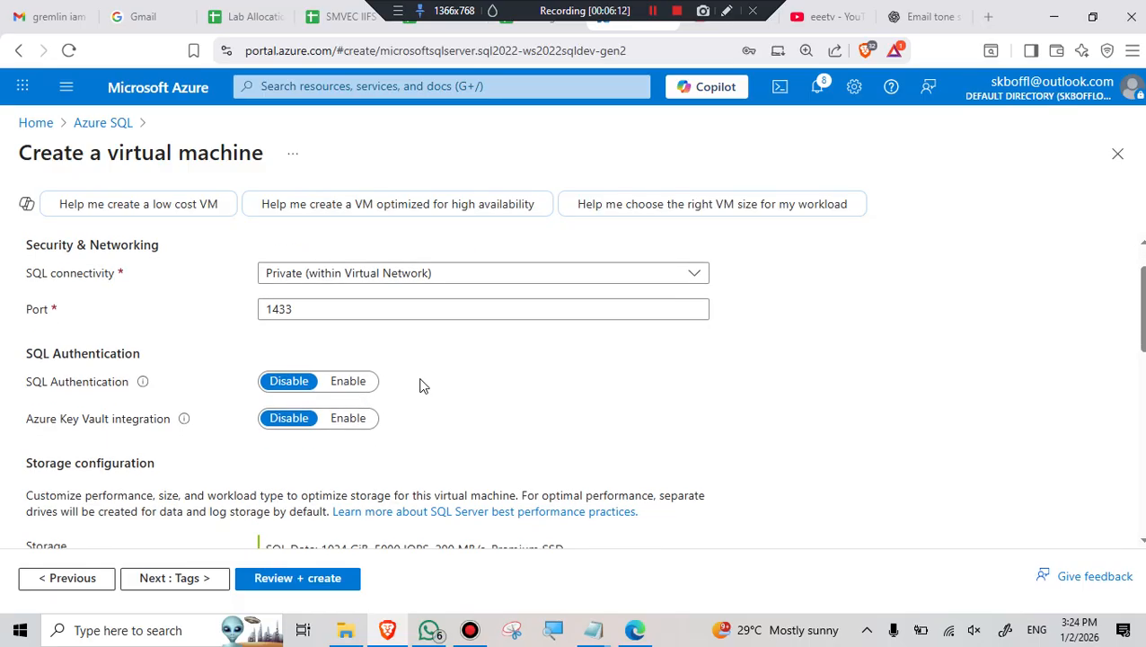
pyautogui.scroll(-2, 417, 404)
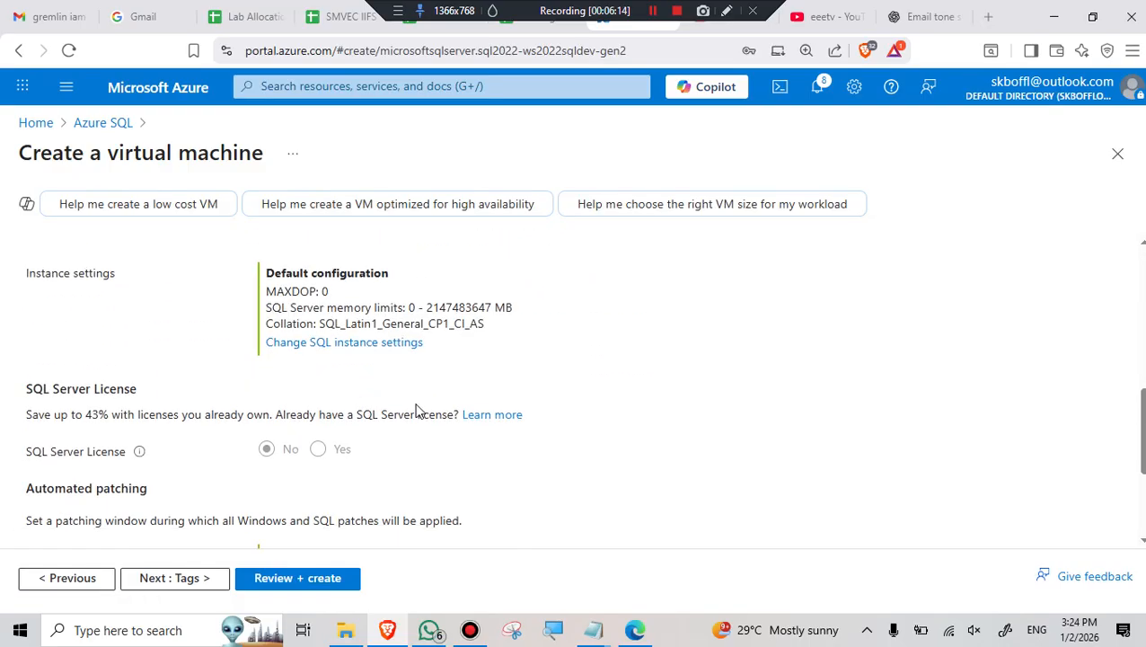
pyautogui.scroll(-2, 423, 433)
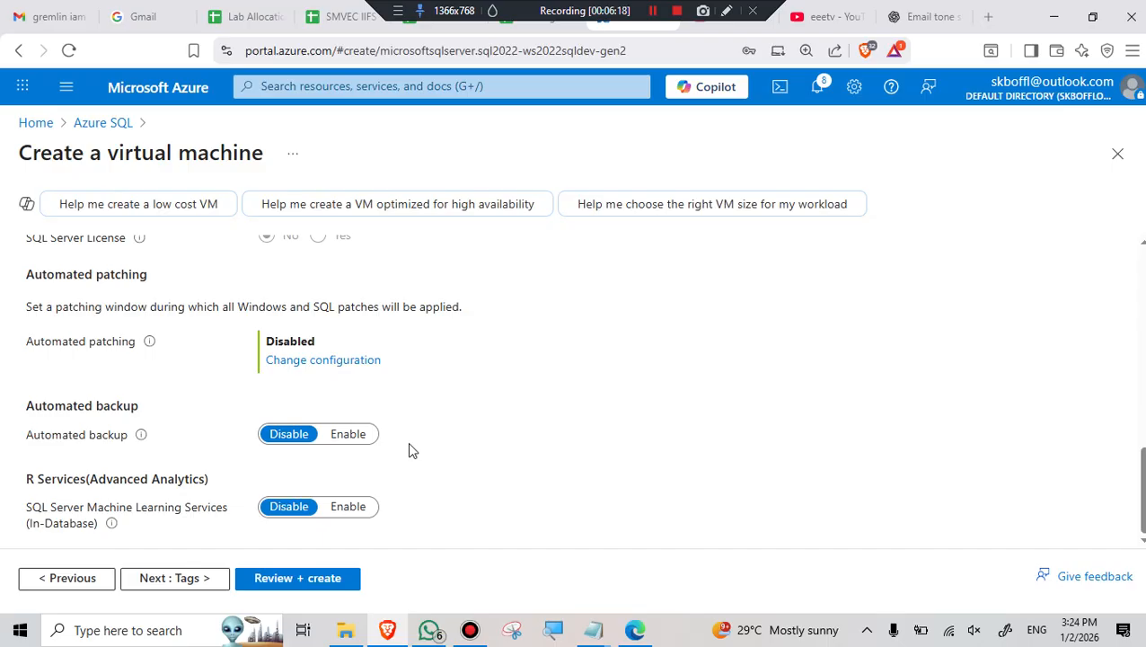
pyautogui.scroll(9, 408, 441)
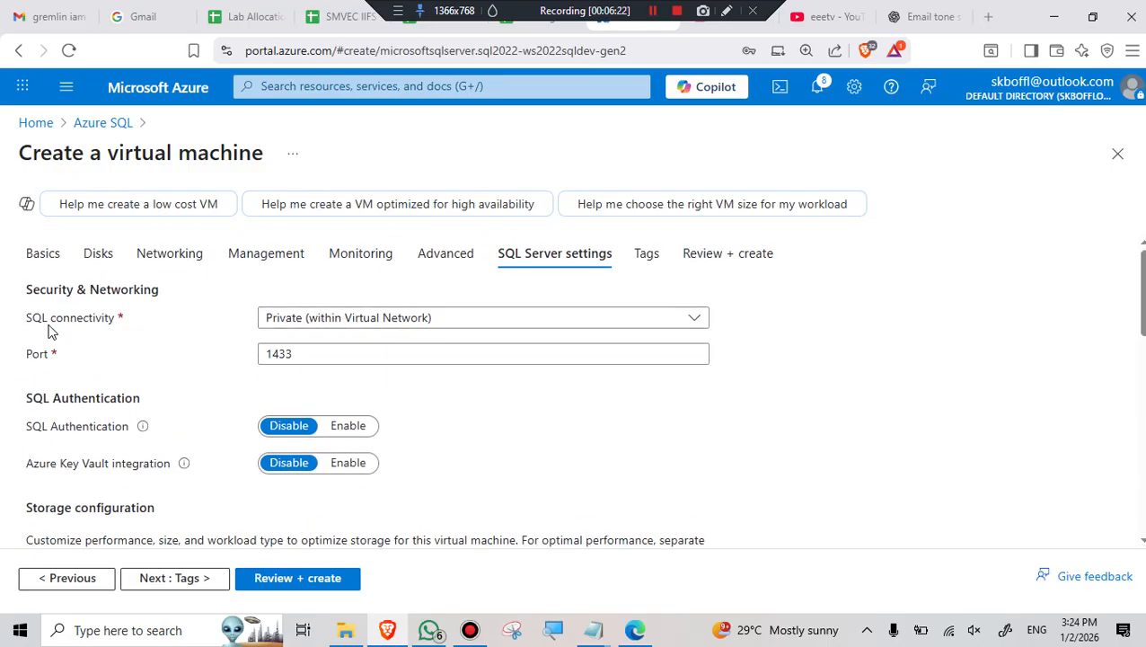
pyautogui.click(346, 323)
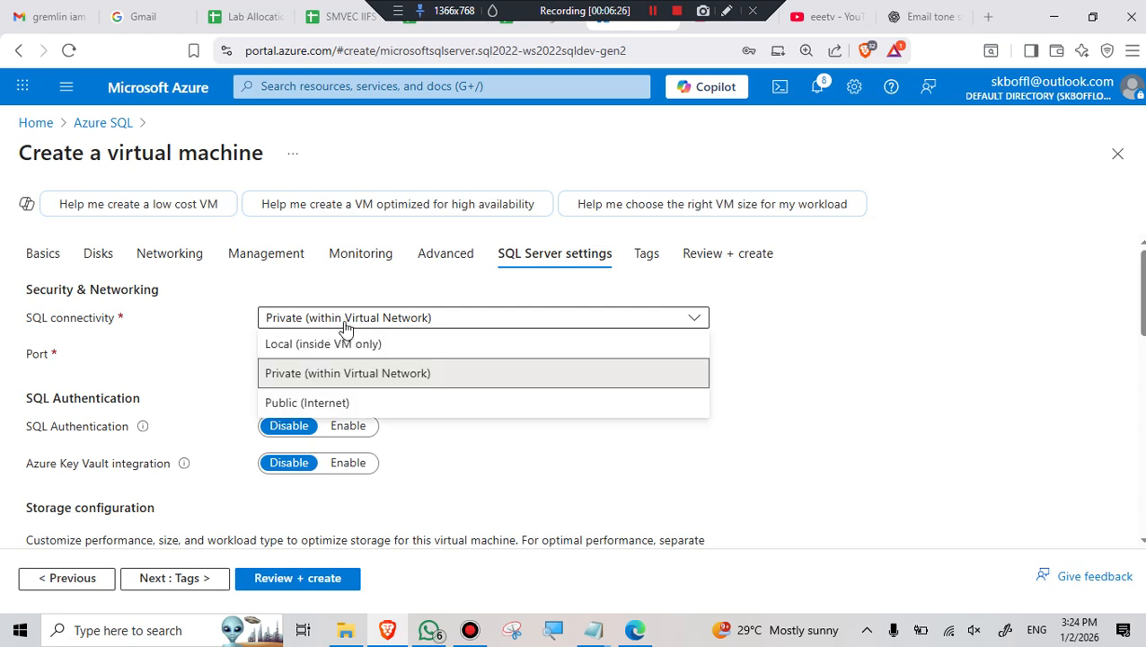
pyautogui.click(844, 325)
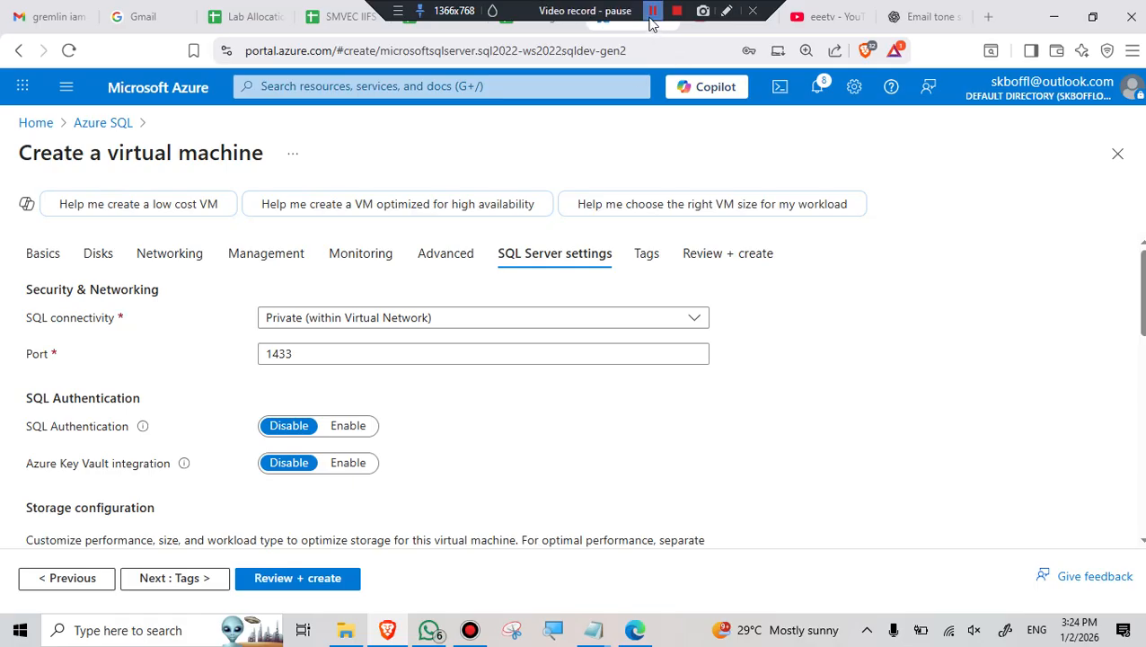
pyautogui.click(652, 12)
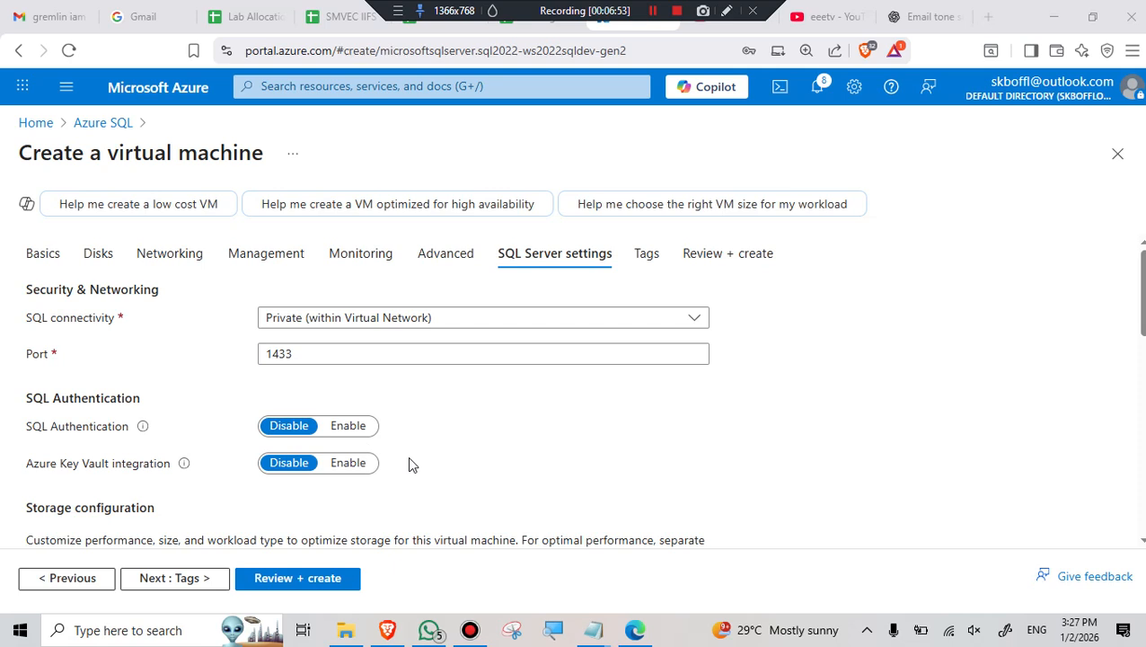
# - Leave SQL Authentication at Disable and advance the VM form to the Tags tab
pyautogui.click(342, 427)
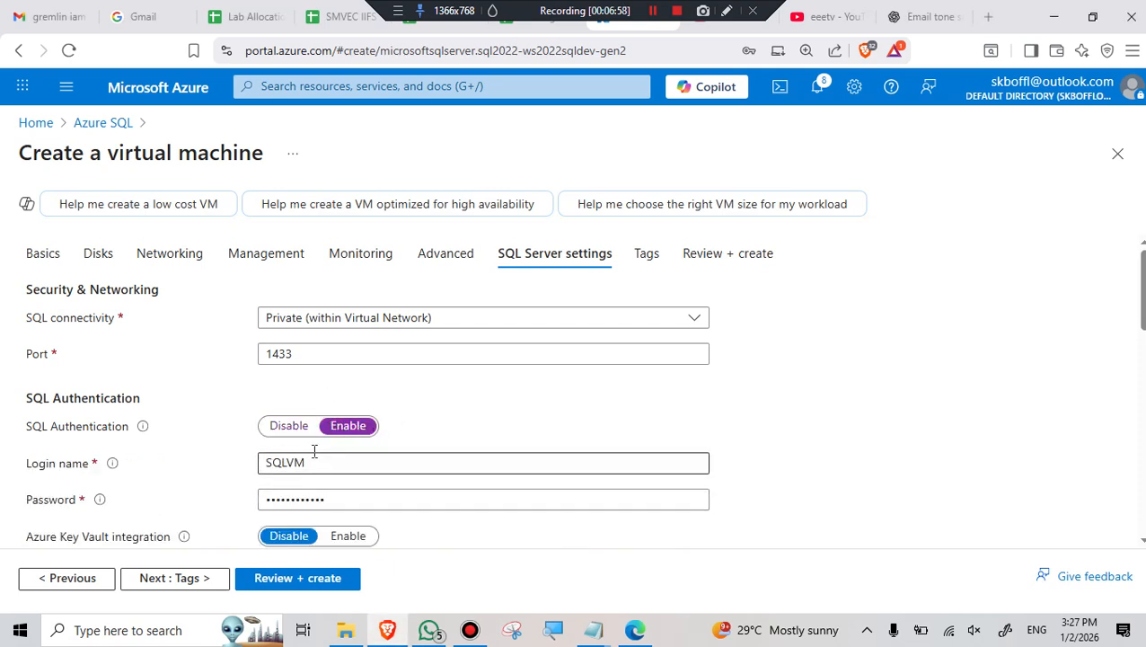
pyautogui.click(292, 428)
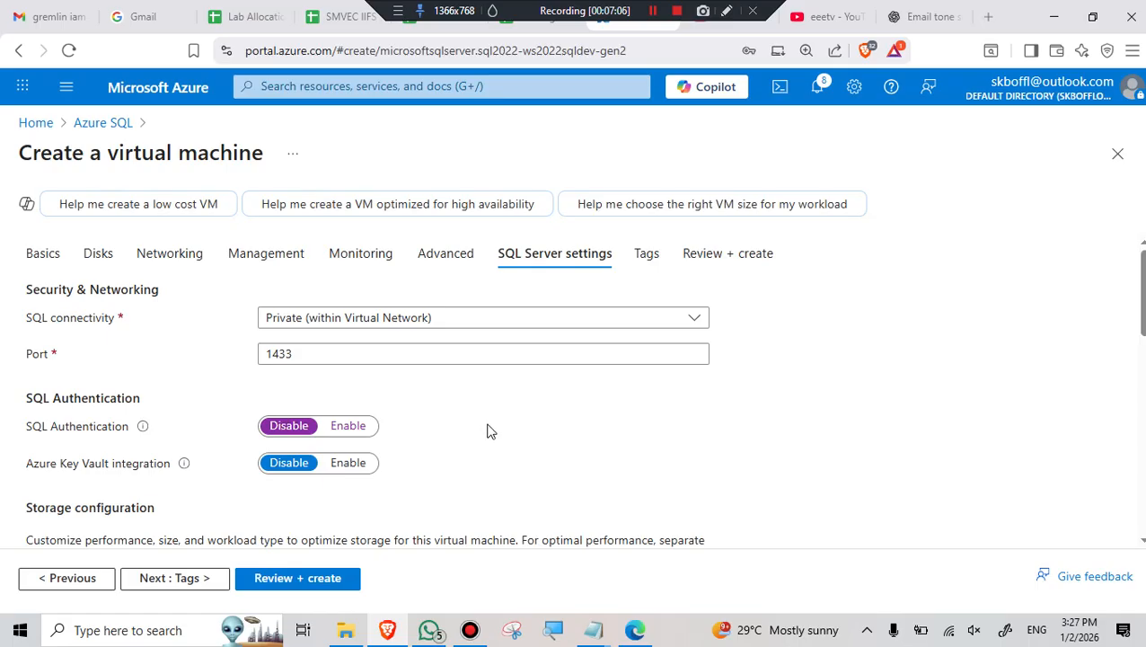
pyautogui.scroll(-2, 492, 432)
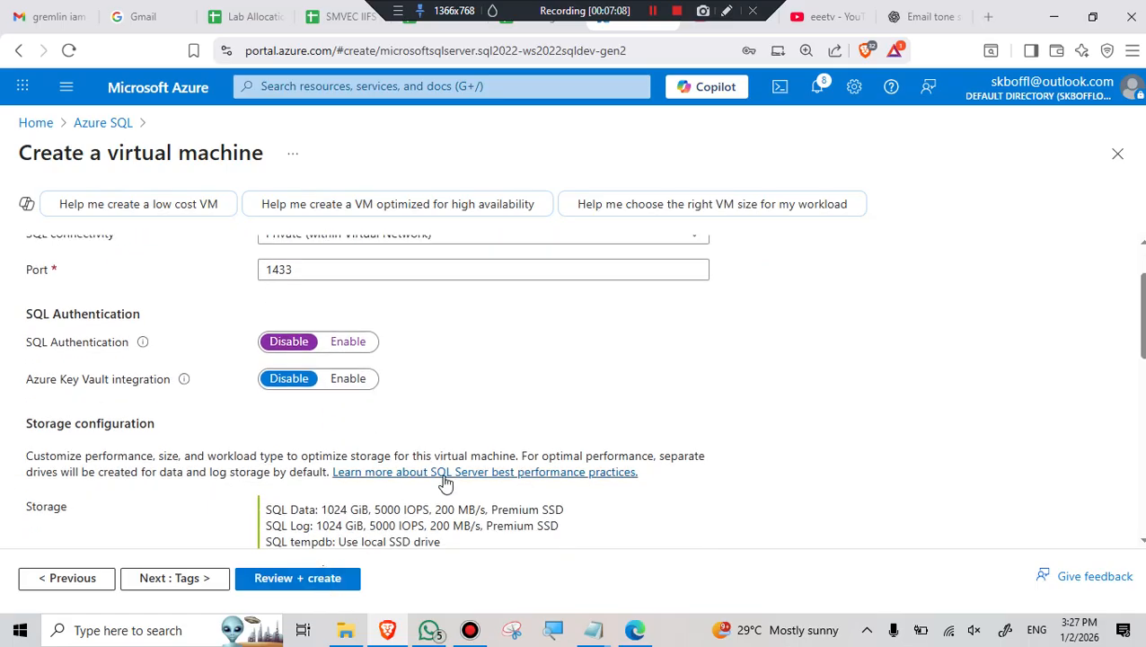
pyautogui.scroll(-2, 444, 484)
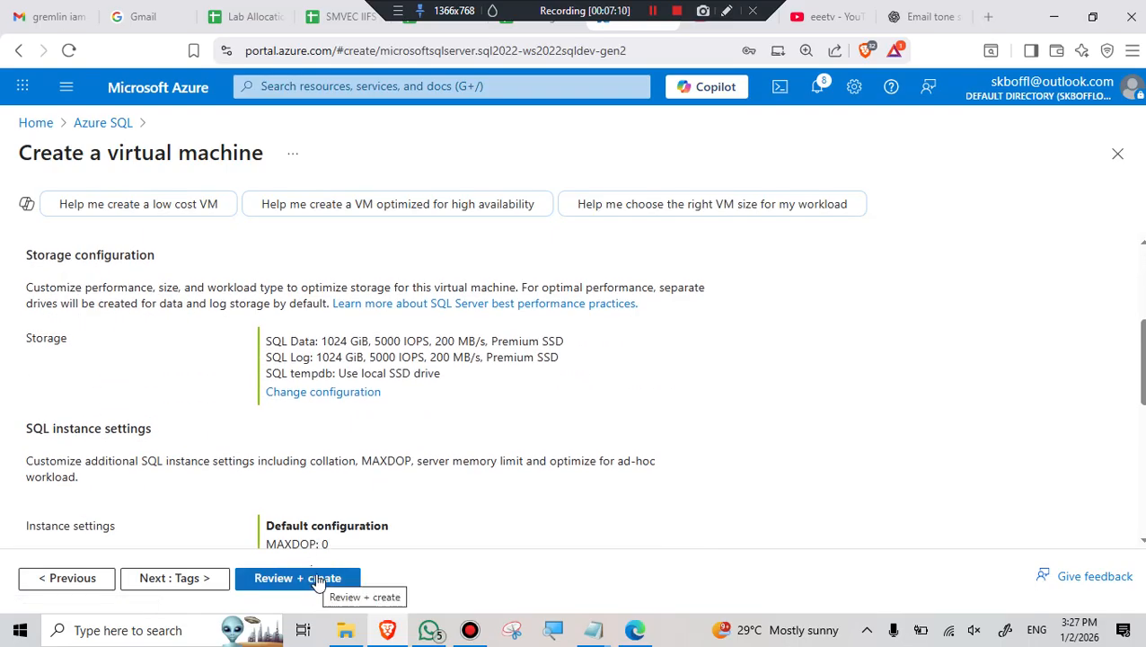
pyautogui.scroll(1, 460, 468)
pyautogui.scroll(3, 458, 466)
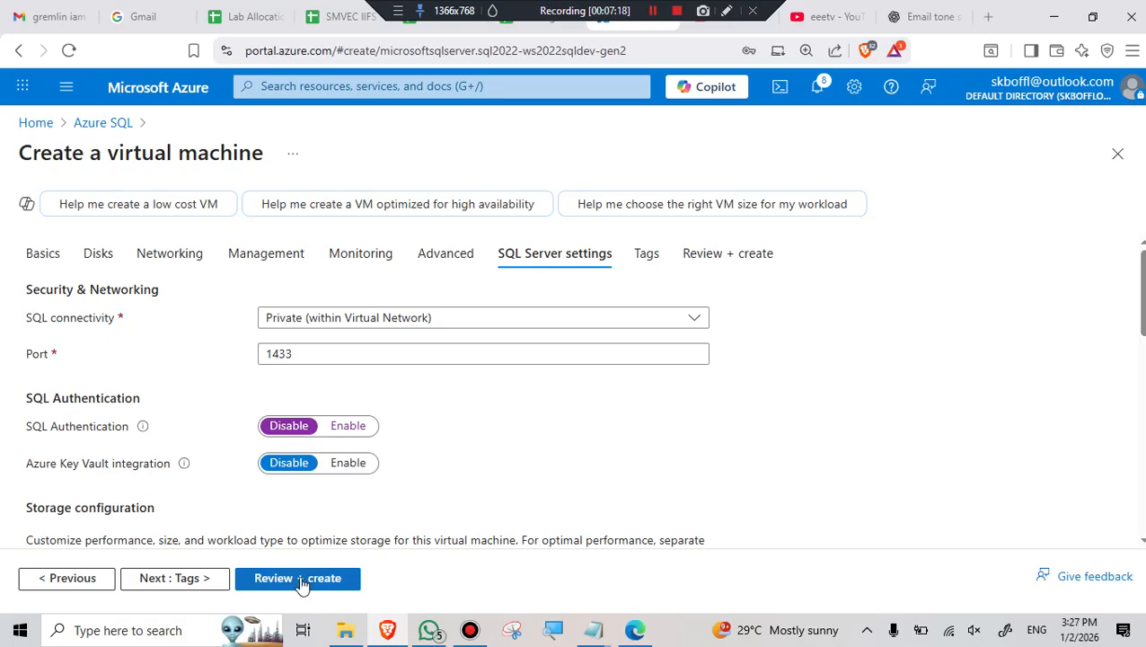
pyautogui.click(189, 581)
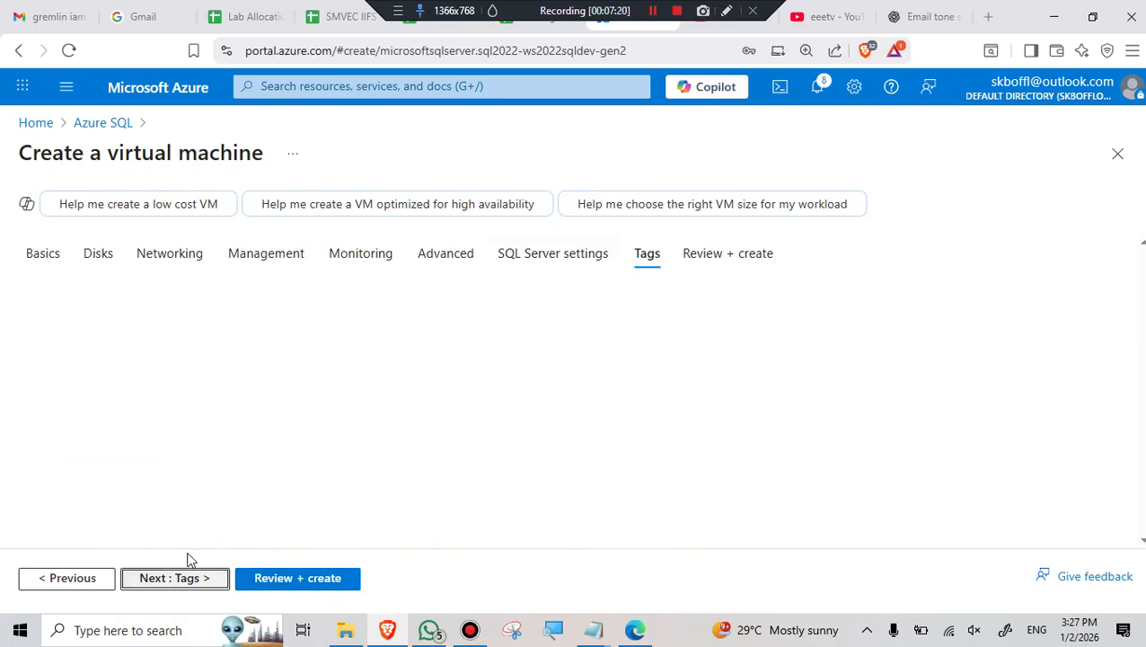
# - Add a CREATD BY tag with the suggested creator value, then run Review + create validation
pyautogui.click(135, 404)
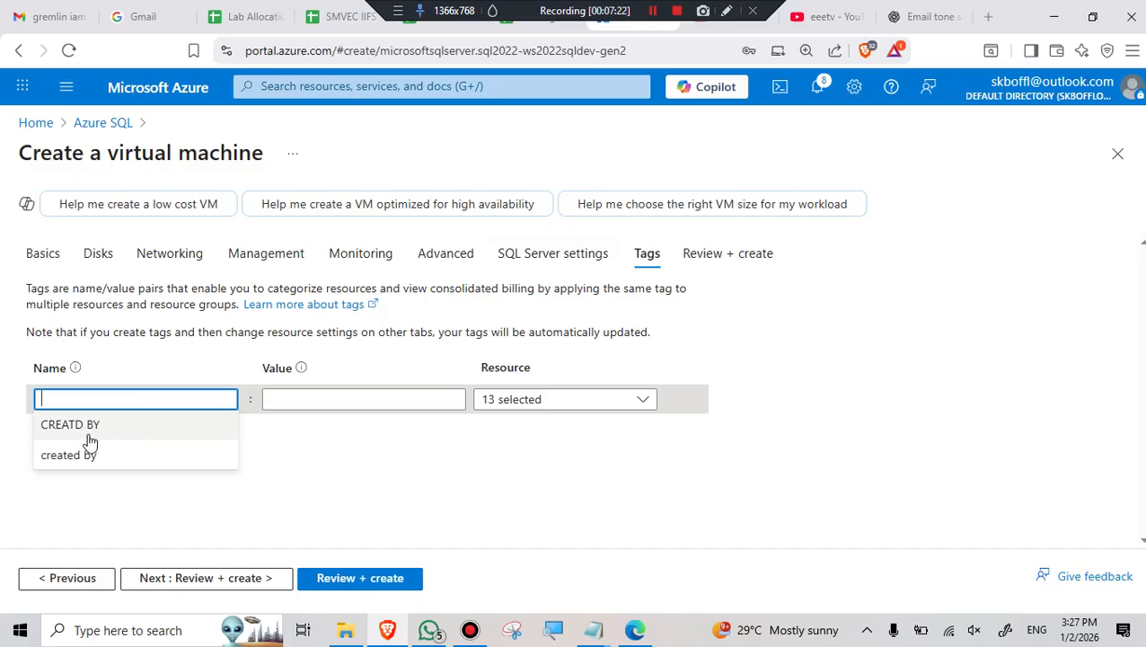
pyautogui.write('CREATD BY')
pyautogui.click(290, 399)
pyautogui.click(293, 427)
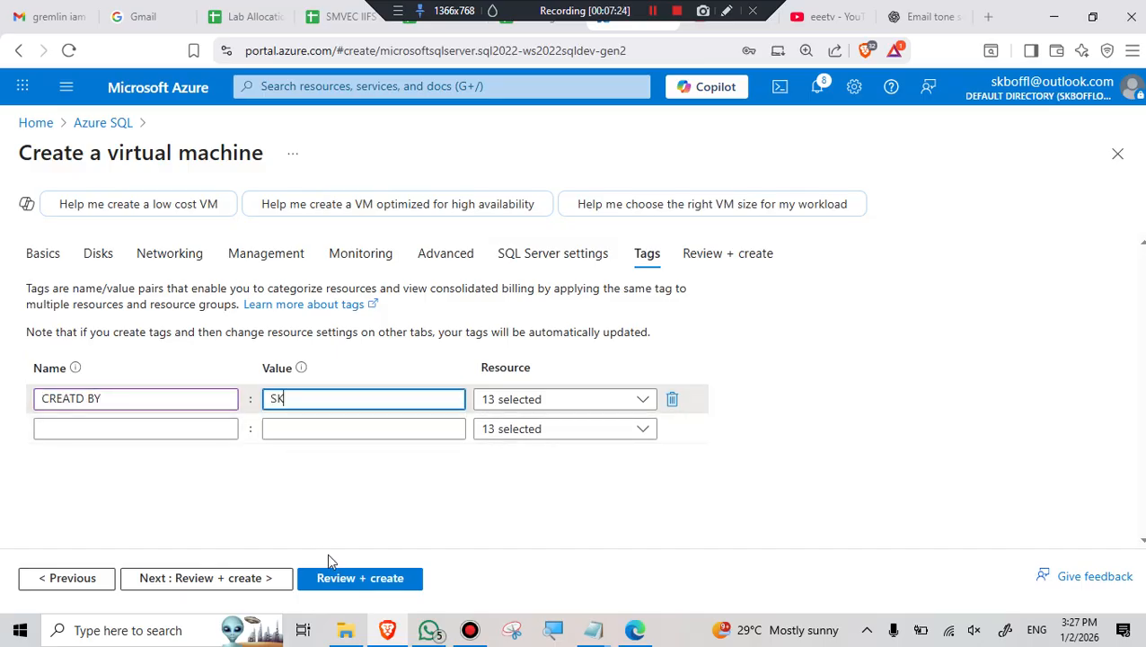
pyautogui.click(346, 578)
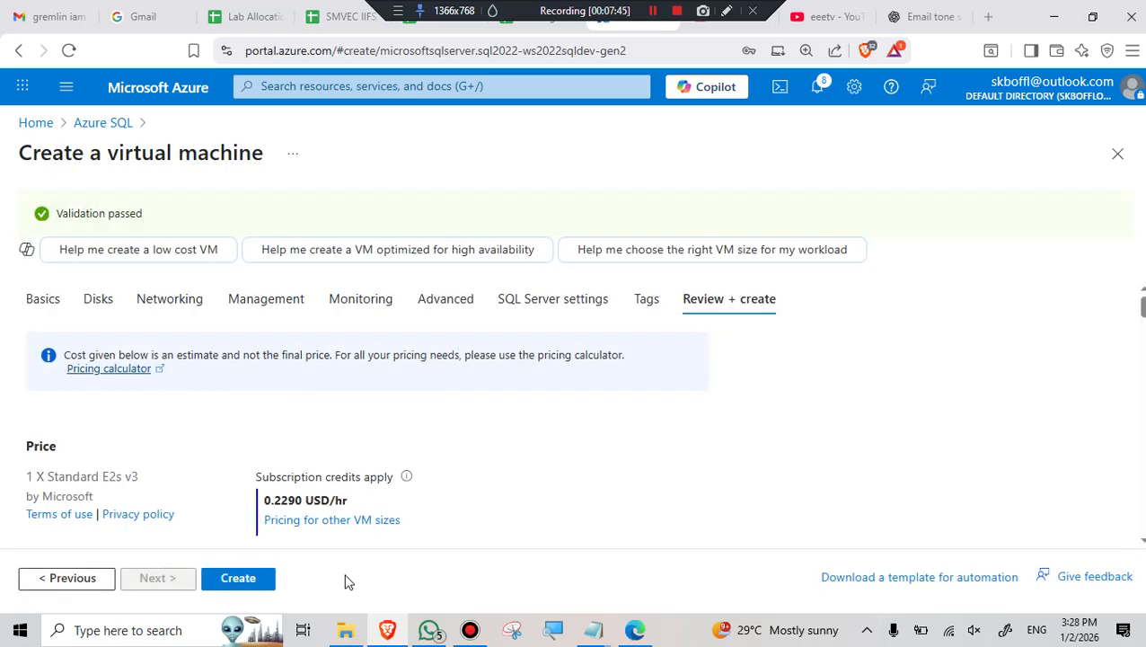
# - Launch creation of the validated Standard E2s v3 SQL Server 2022 VM
pyautogui.click(236, 581)
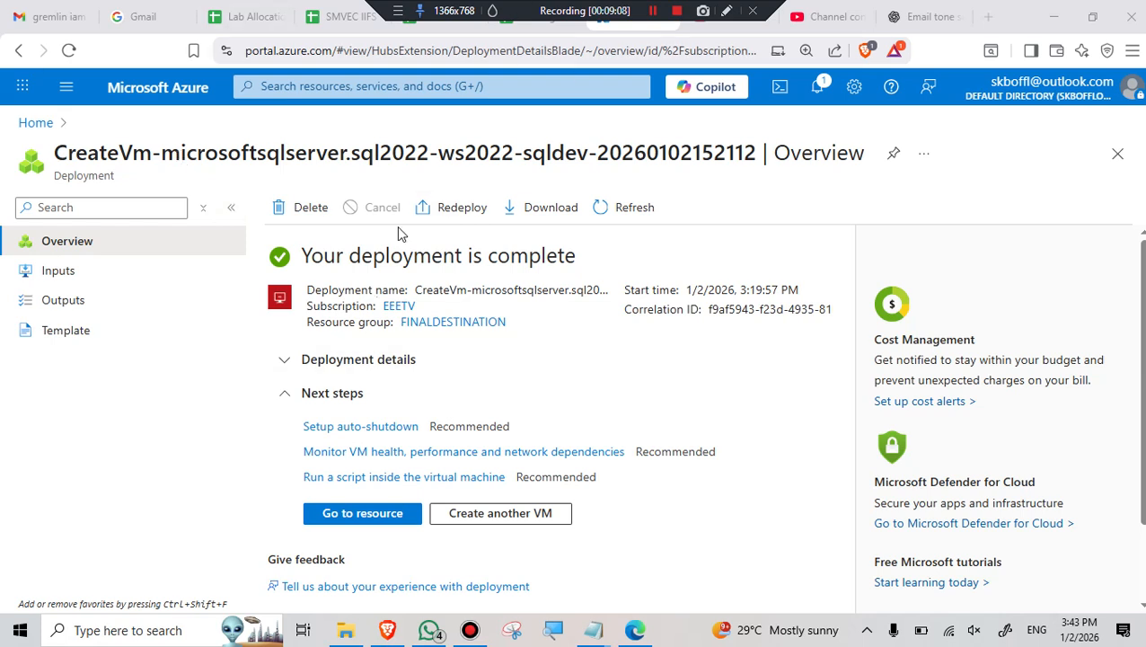
# - Download the RDP file from AZUREUSERSQL's Connect page for 4.213.155.127 on port 3389
pyautogui.click(360, 516)
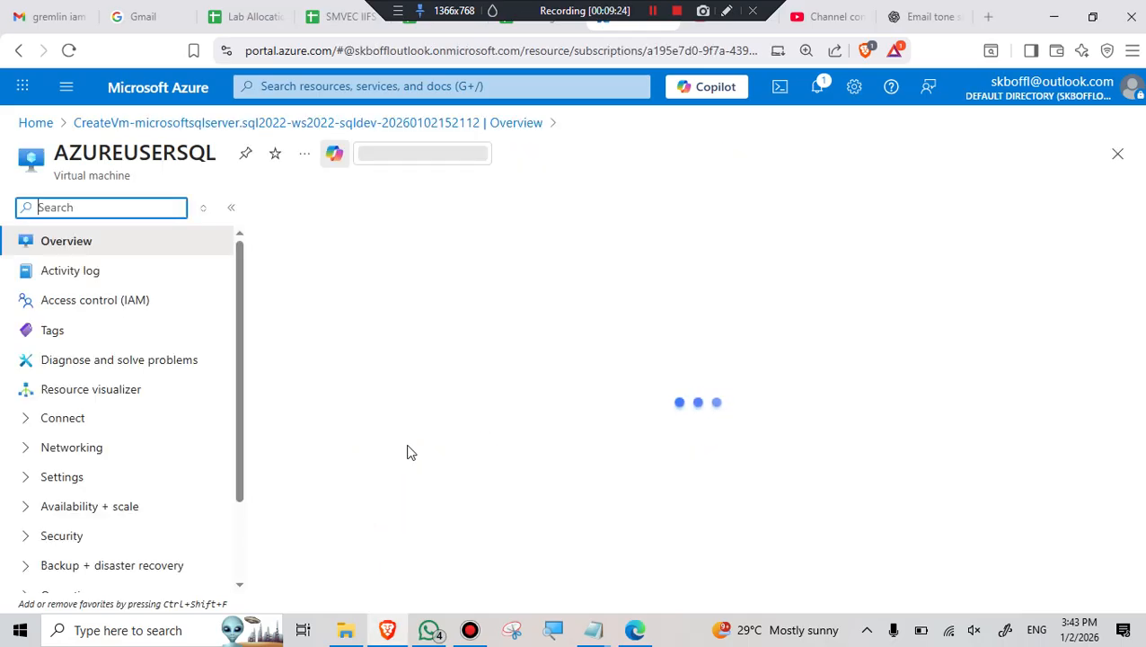
pyautogui.click(308, 238)
pyautogui.click(293, 271)
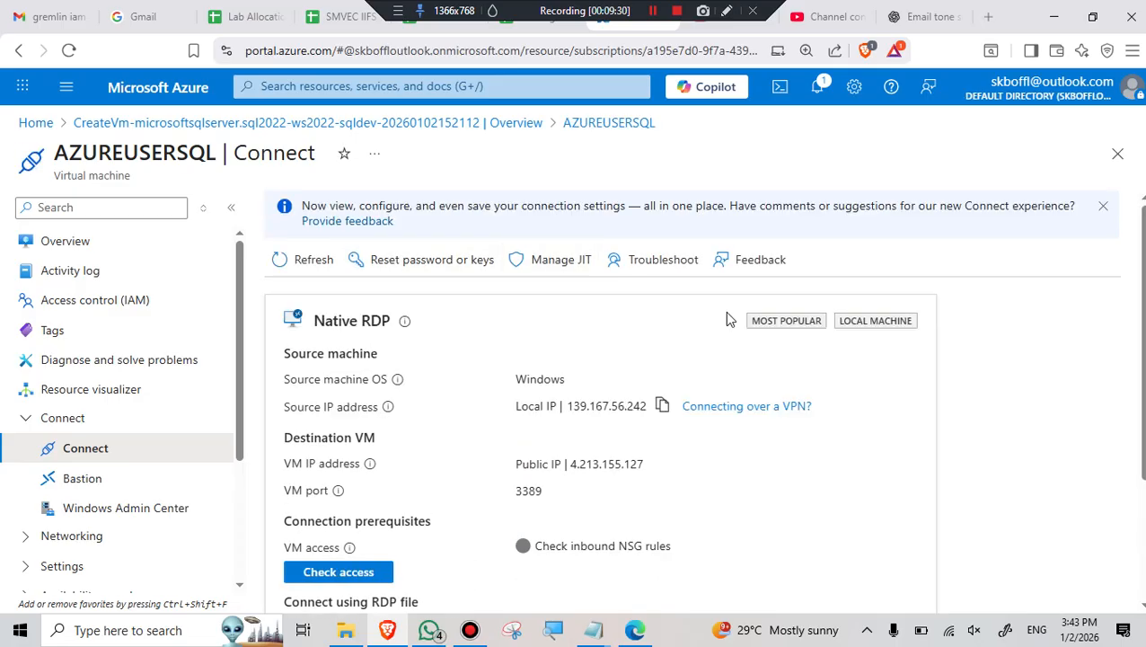
pyautogui.scroll(-2, 665, 409)
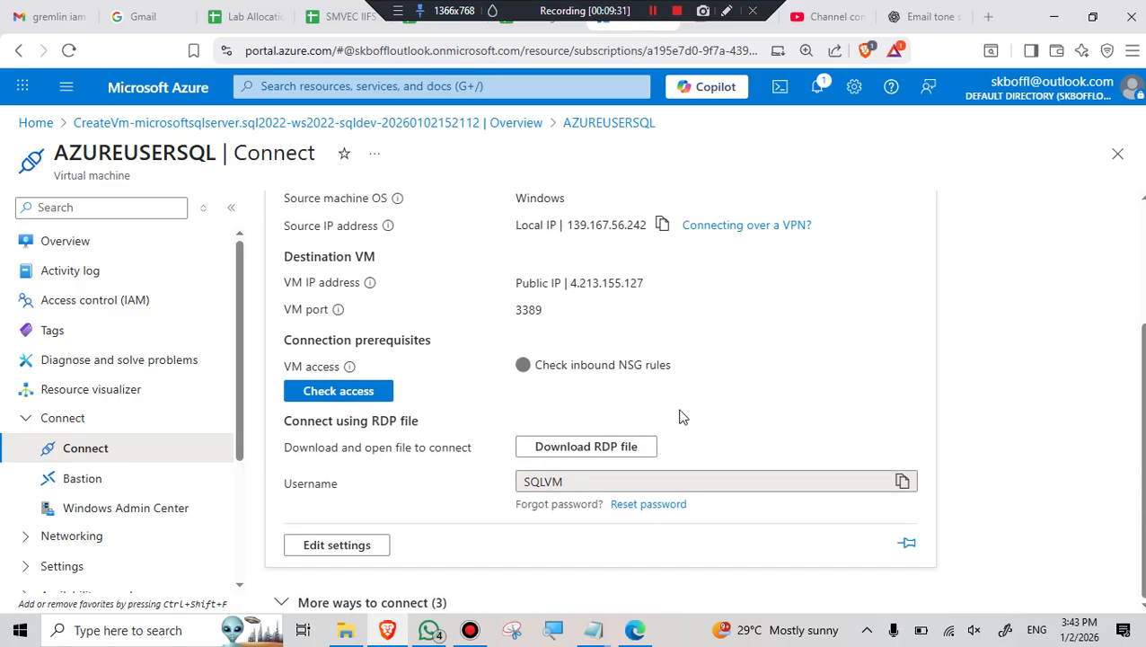
pyautogui.click(587, 448)
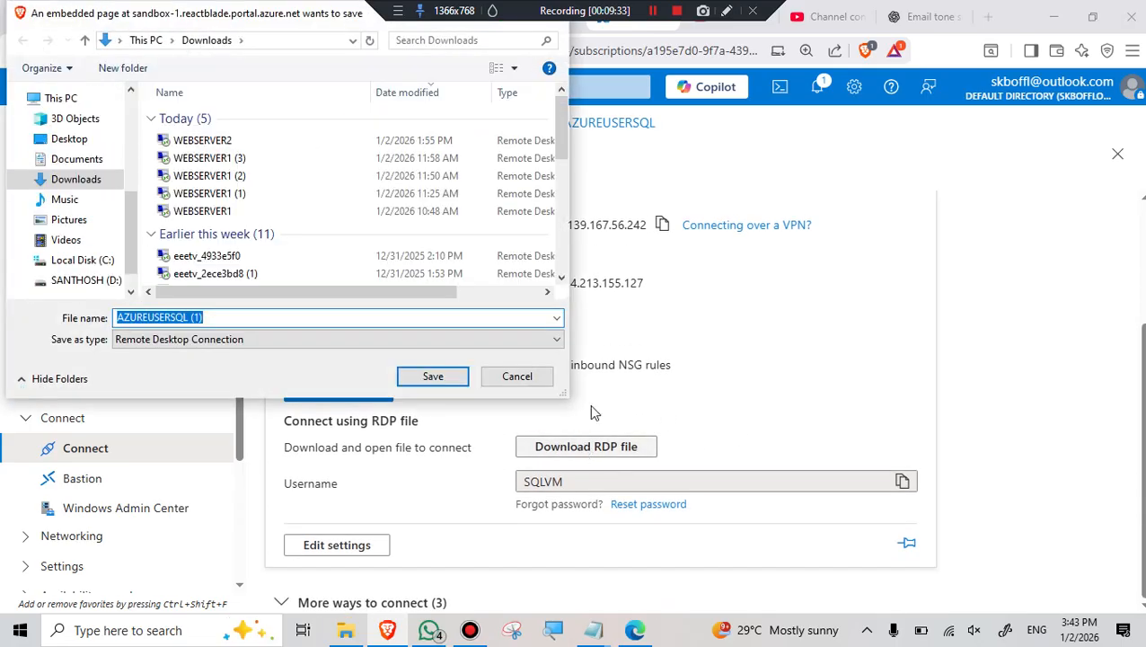
# - Save and open the RDP file, sign in with the admin password, and accept the certificate
pyautogui.click(438, 378)
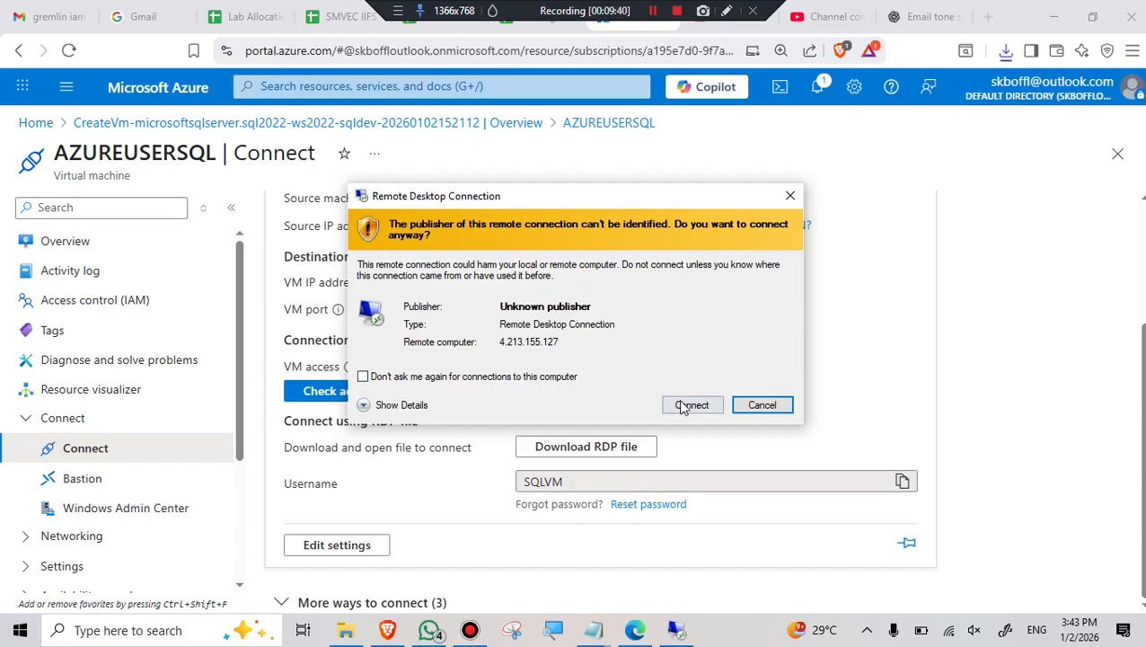
pyautogui.click(692, 405)
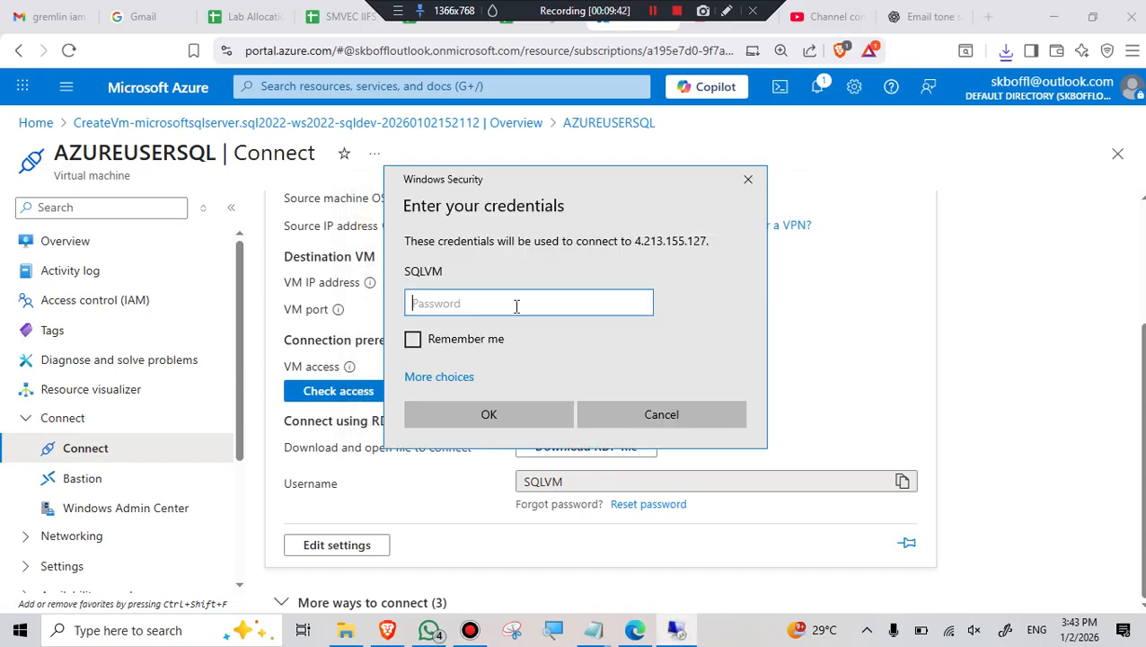
pyautogui.write('************')
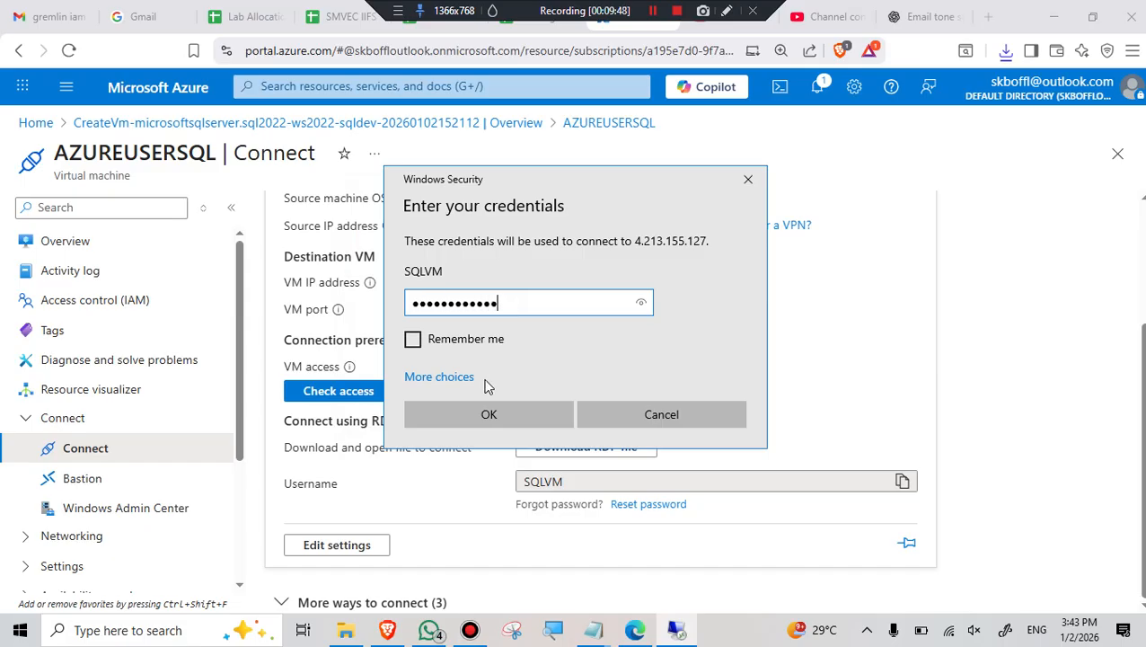
pyautogui.click(489, 415)
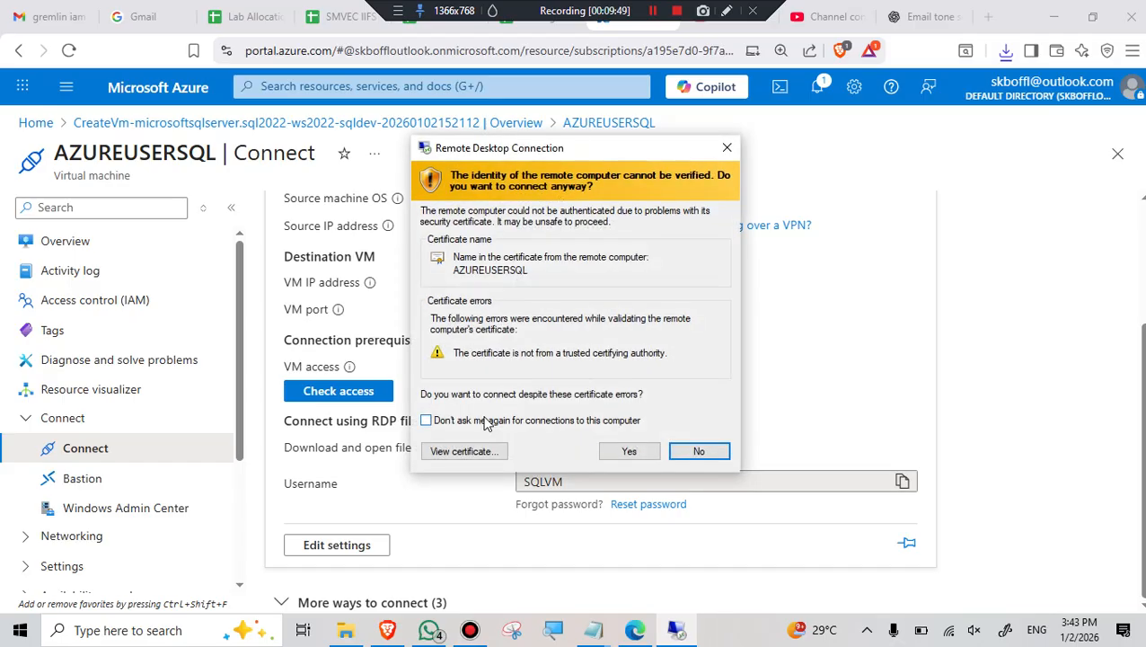
pyautogui.click(632, 454)
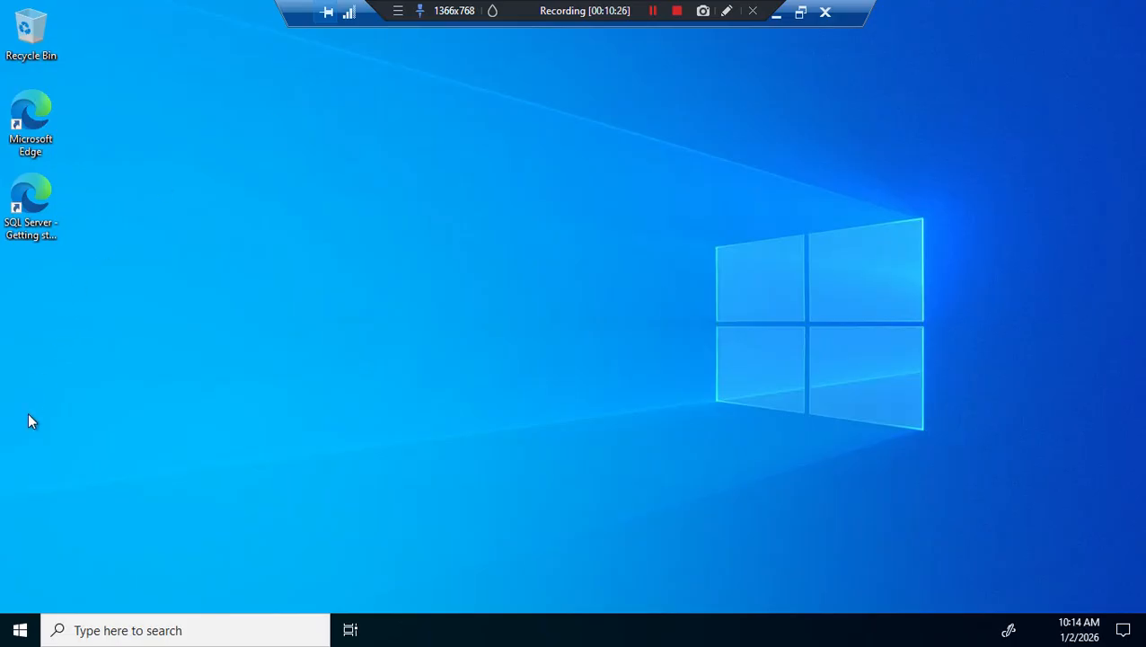
# - Launch SQL Server Management Studio 20 from the Start menu's Microsoft SQL Server Tools 20 group
pyautogui.click(18, 633)
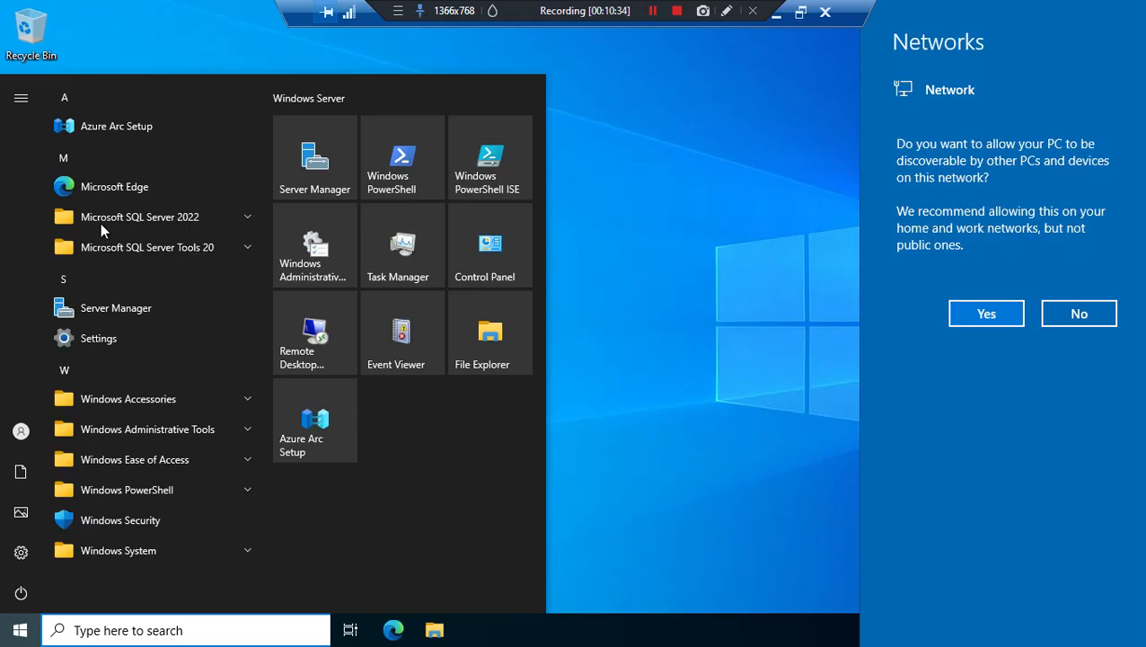
pyautogui.click(248, 219)
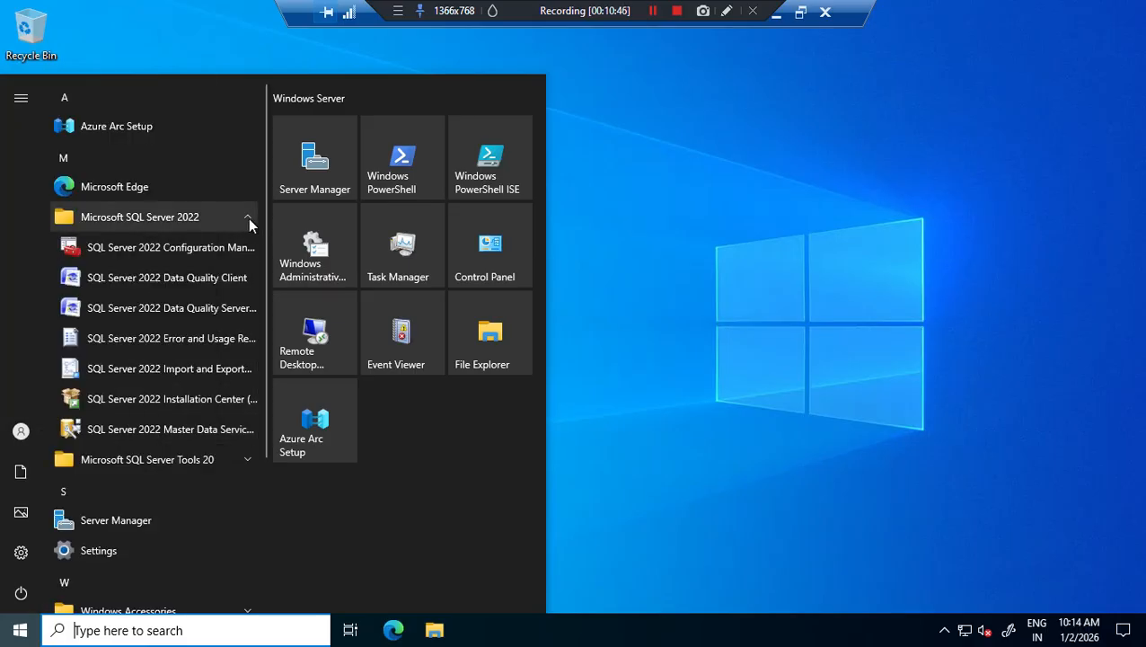
pyautogui.click(248, 218)
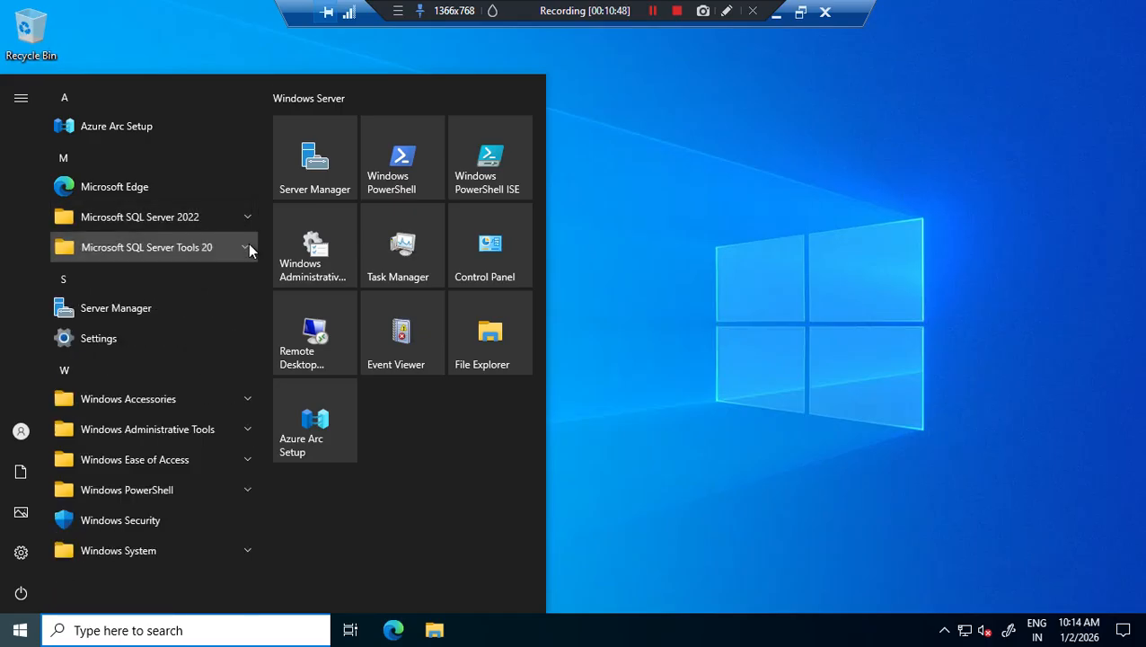
pyautogui.click(249, 247)
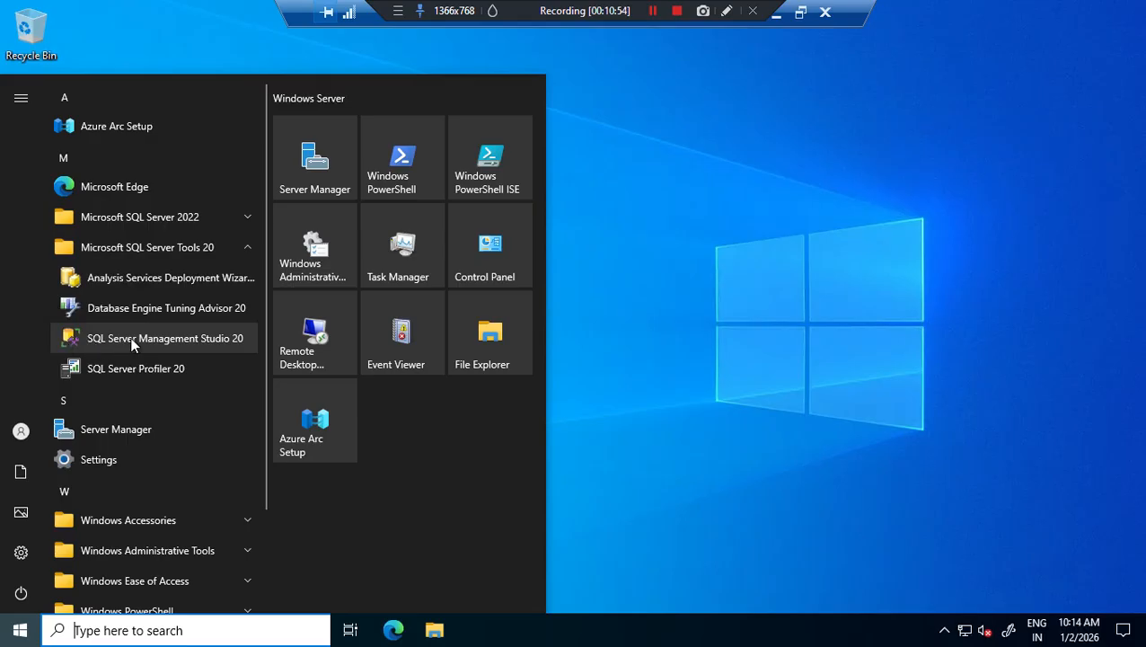
pyautogui.click(154, 344)
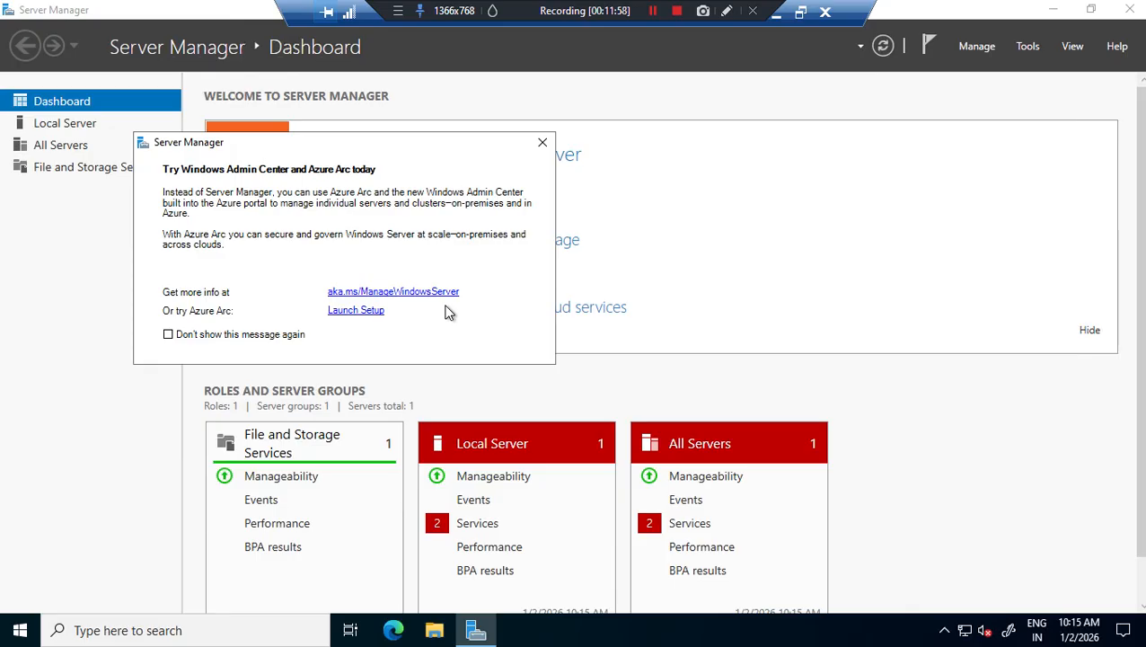
# - Dismiss the Azure Arc notice and start SSMS 20 by searching 'ssms' from the taskbar
pyautogui.click(543, 142)
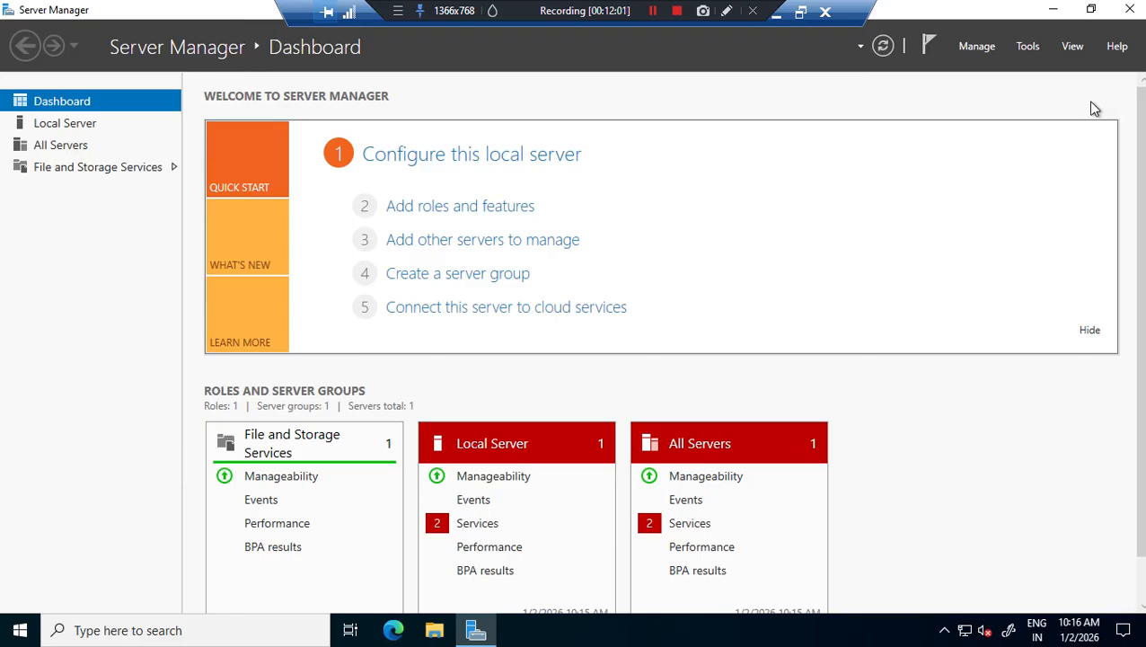
pyautogui.click(171, 633)
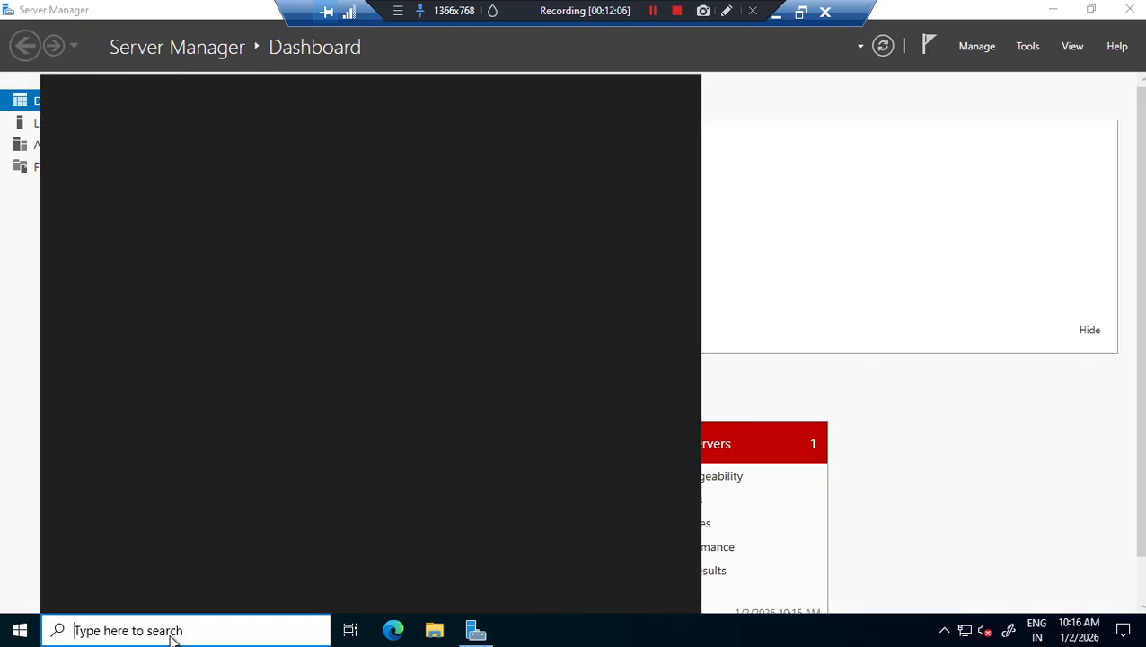
pyautogui.write('ssms')
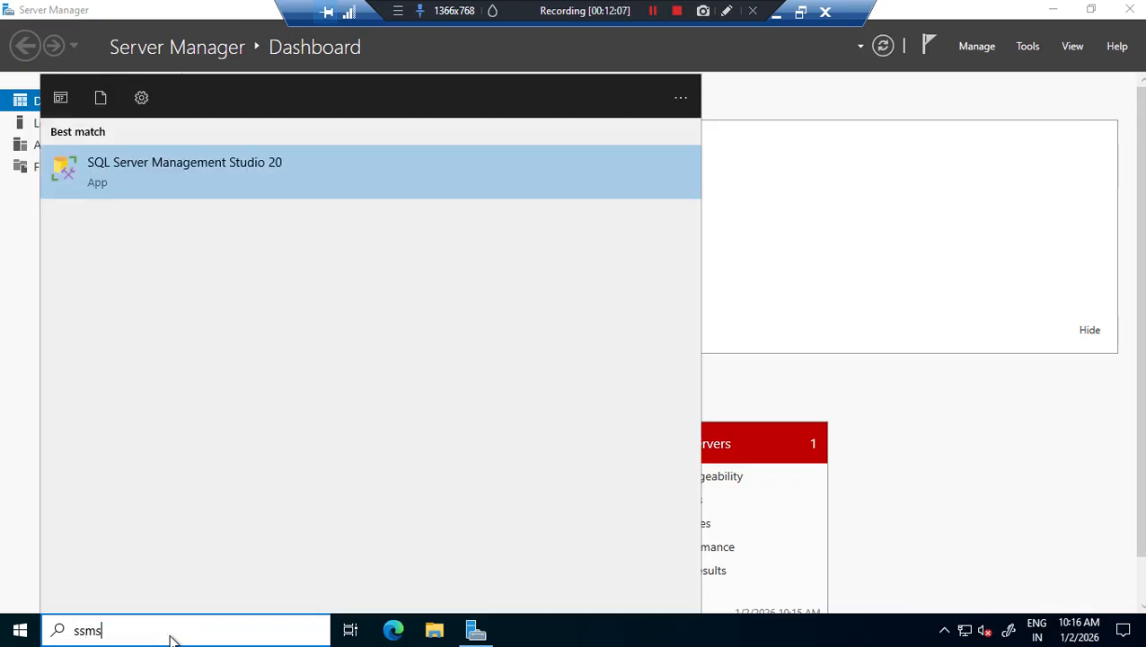
pyautogui.click(224, 170)
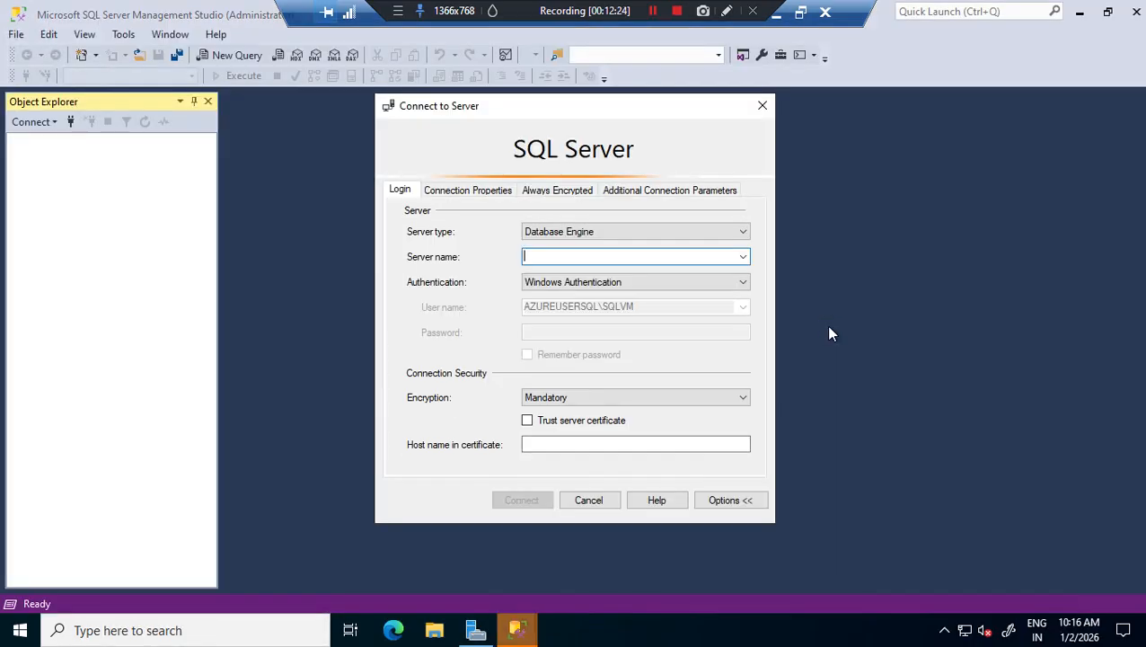
# - Enter SQLVM, copied from the Azure portal, as the server name and attempt to connect
pyautogui.click(744, 258)
pyautogui.click(622, 260)
pyautogui.click(777, 13)
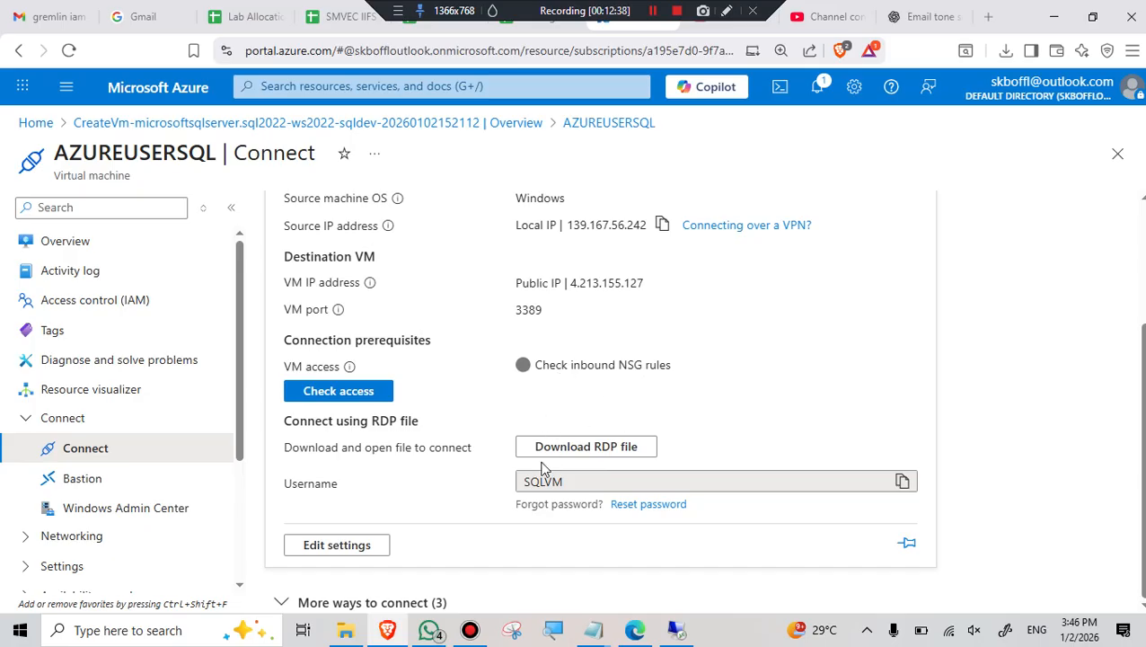
pyautogui.click(903, 483)
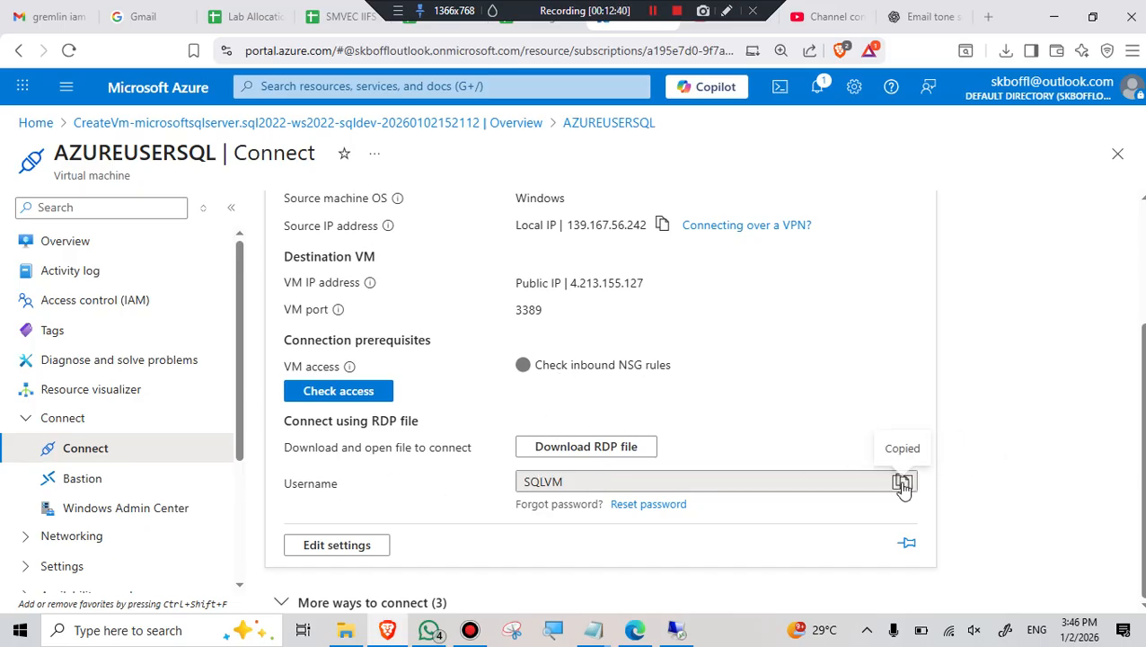
pyautogui.click(679, 635)
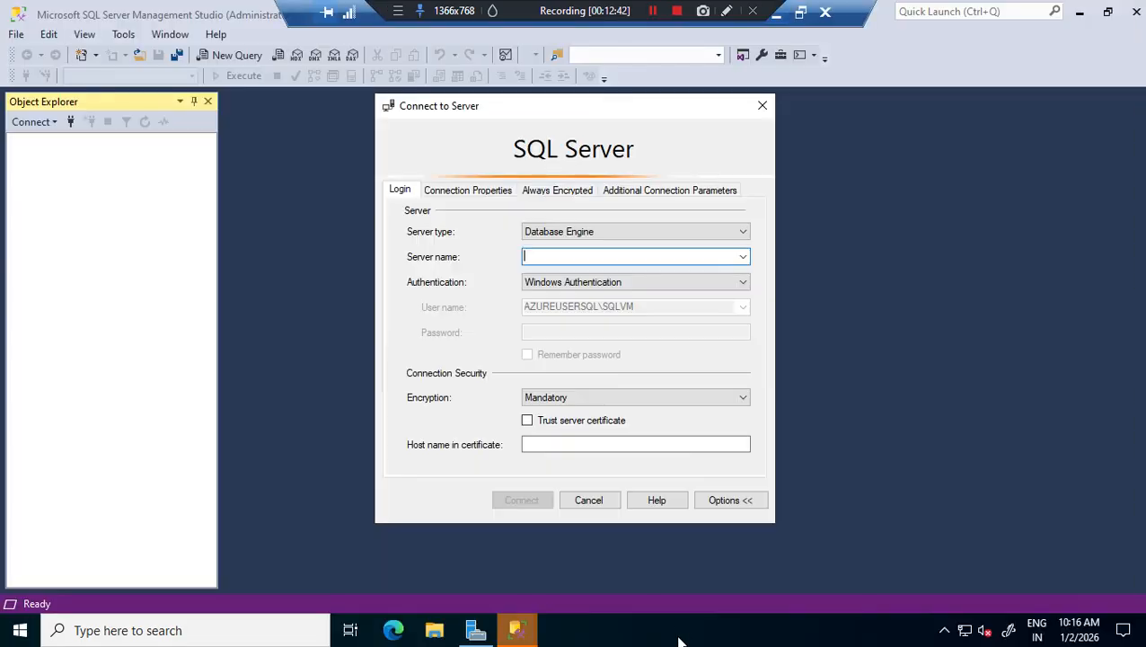
pyautogui.write('SQLVM')
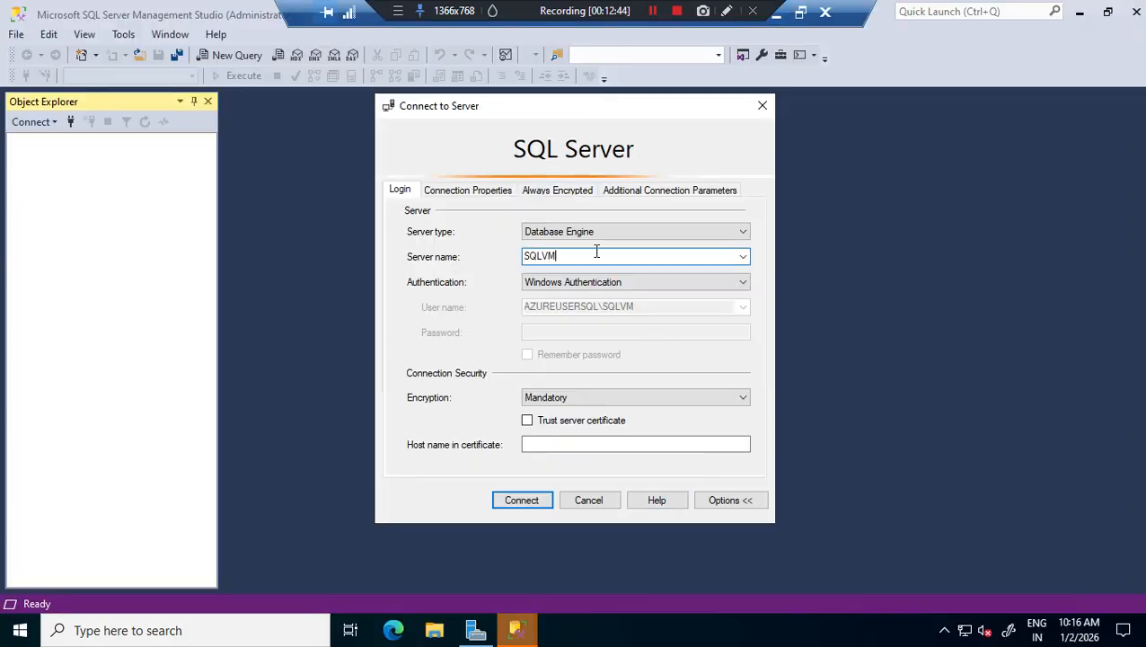
pyautogui.click(522, 502)
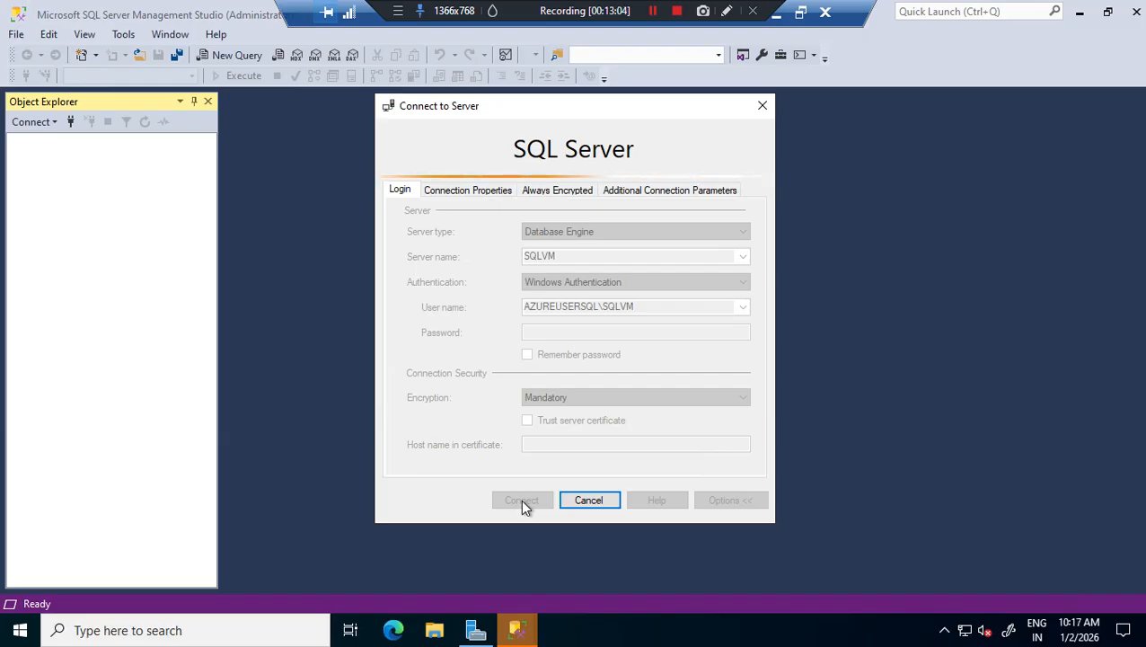
# - Tick Trust server certificate and connect to AZUREUSERSQL with Windows Authentication
pyautogui.click(517, 629)
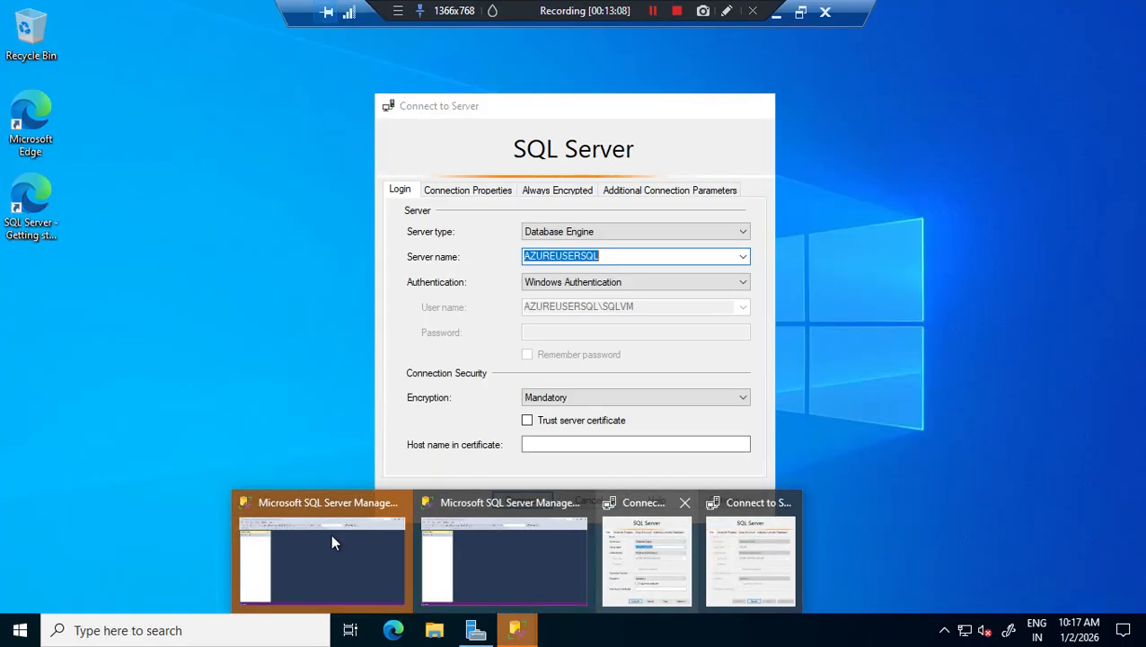
pyautogui.click(333, 550)
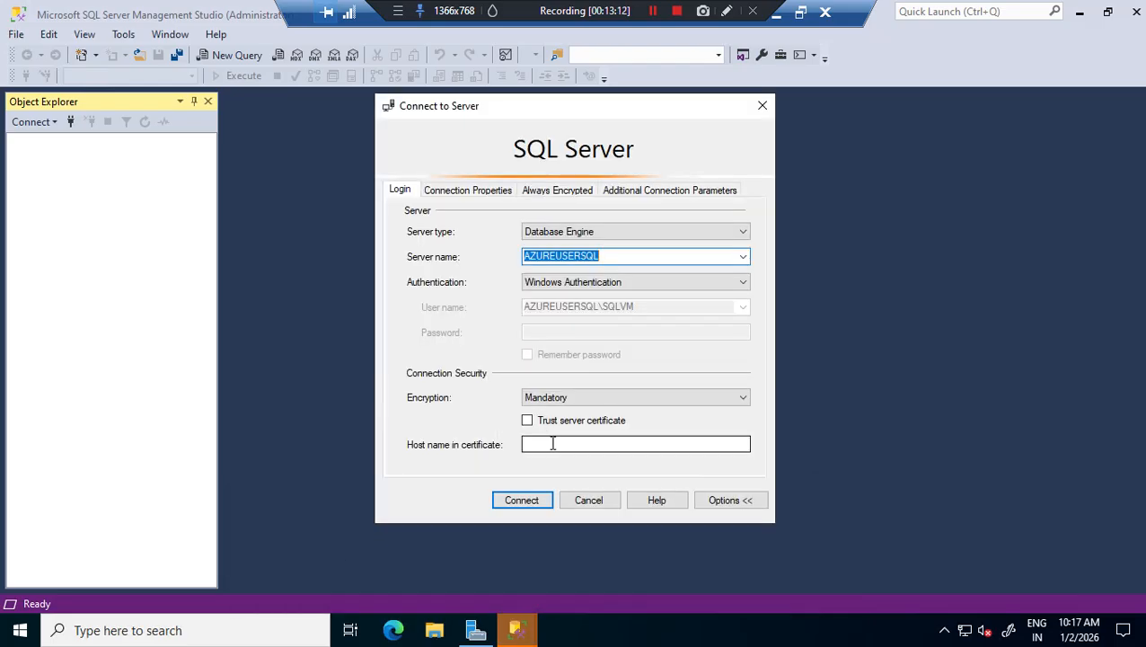
pyautogui.click(528, 421)
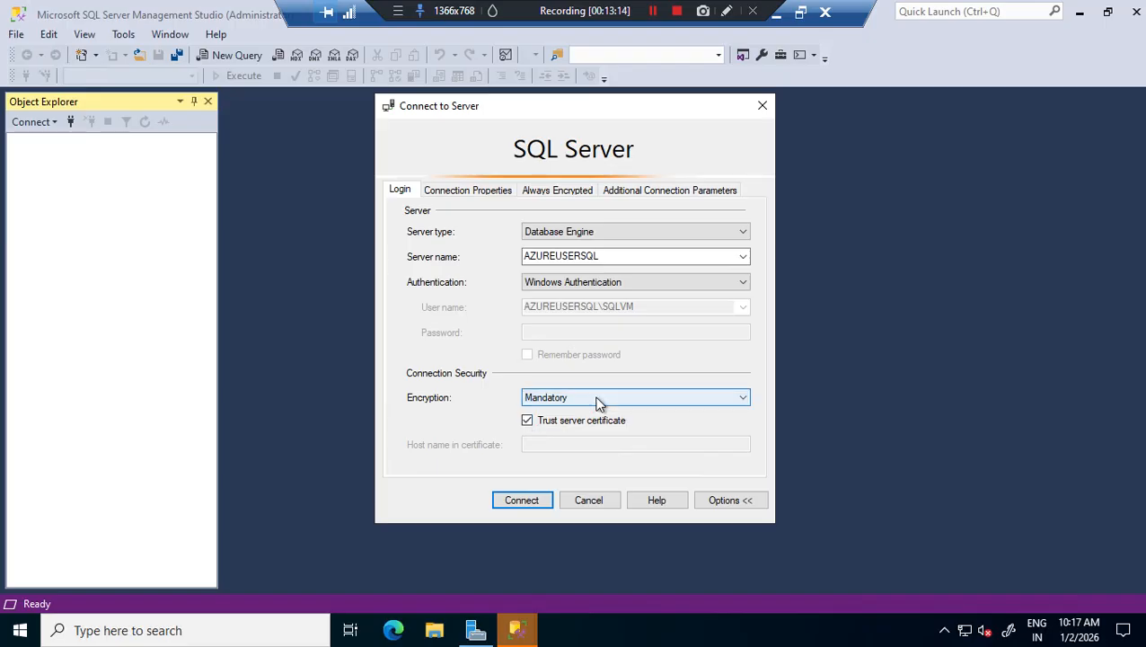
pyautogui.click(522, 499)
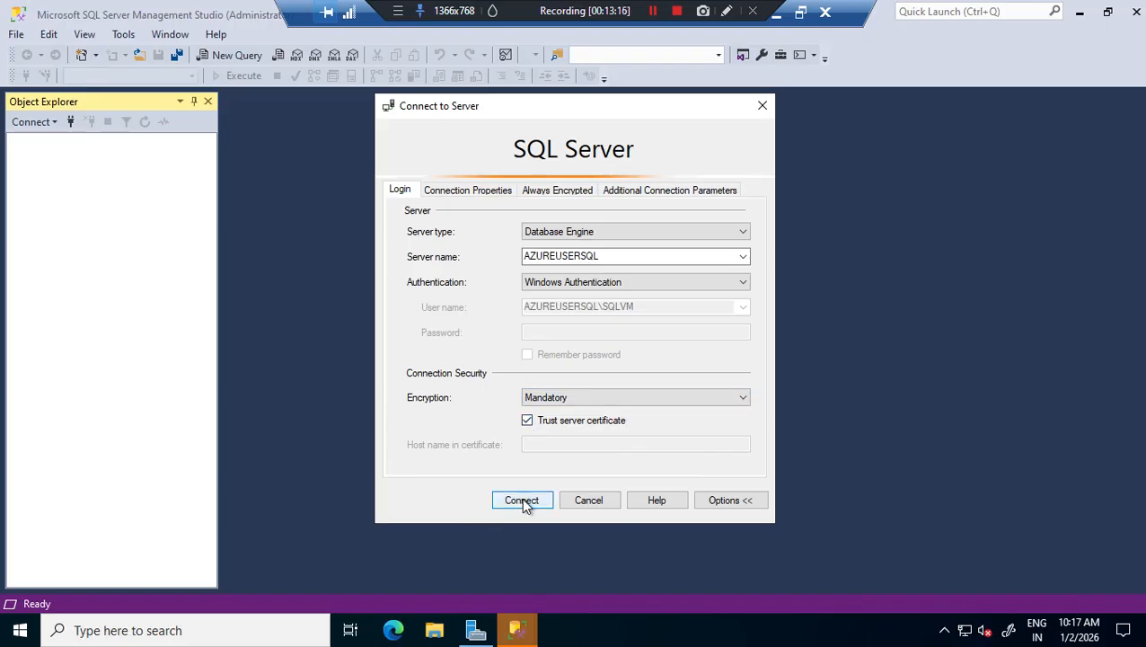
pyautogui.click(519, 630)
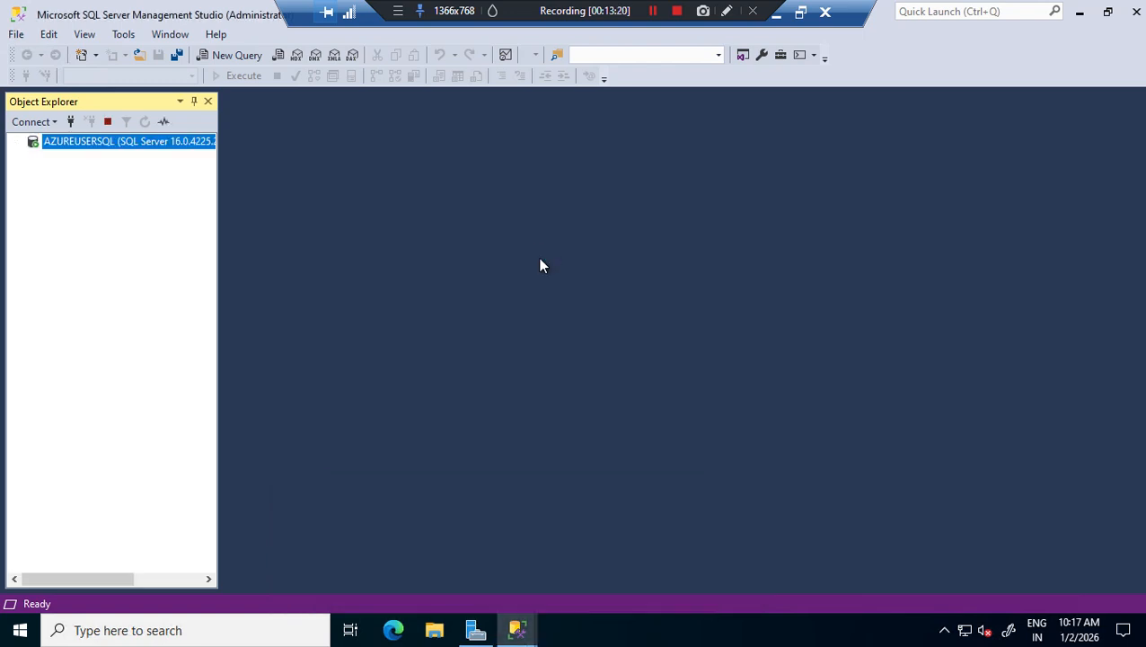
# - Execute 'create database csebs' in a new query window
pyautogui.click(236, 55)
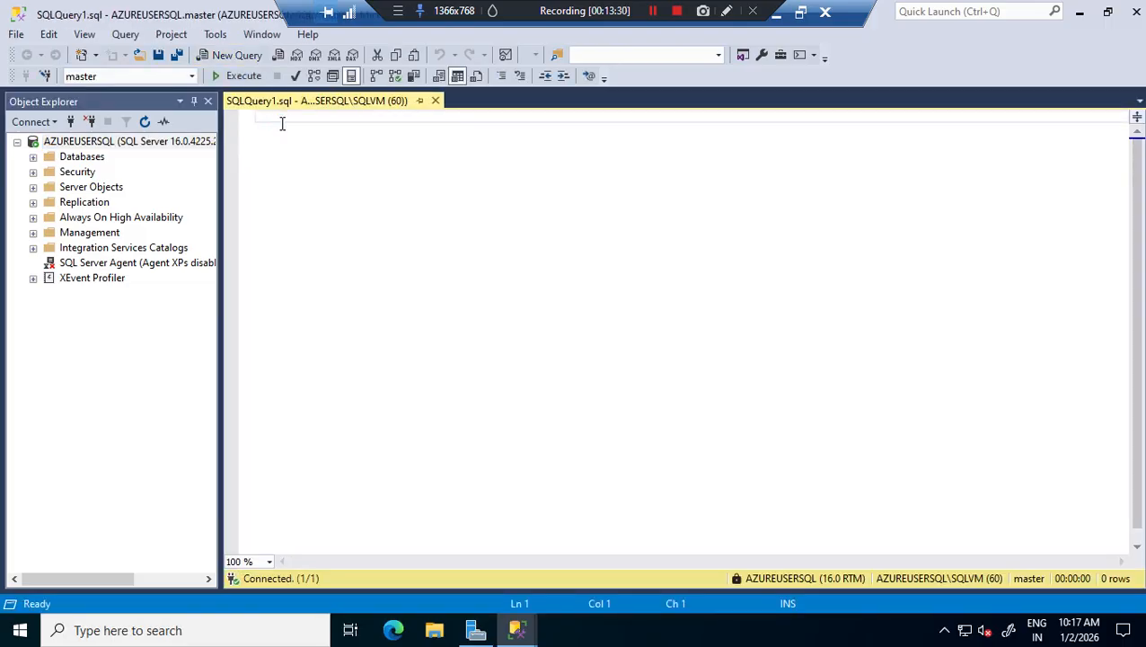
pyautogui.write('eate database')
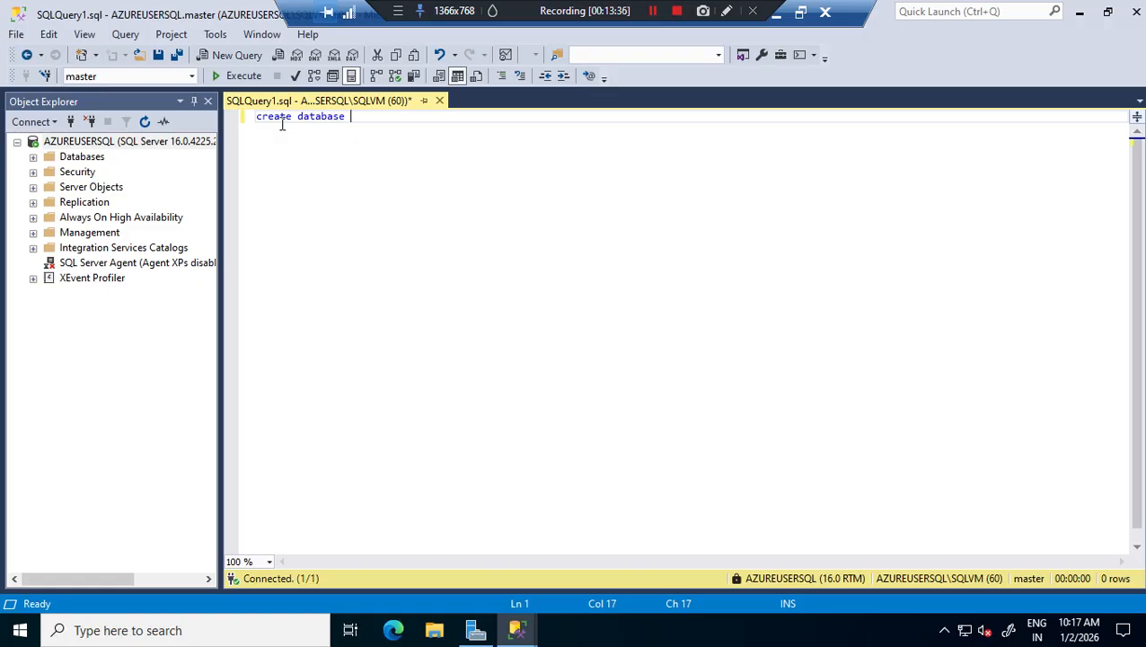
pyautogui.write(' csebs')
pyautogui.moveTo(386, 118); pyautogui.dragTo(177, 105)
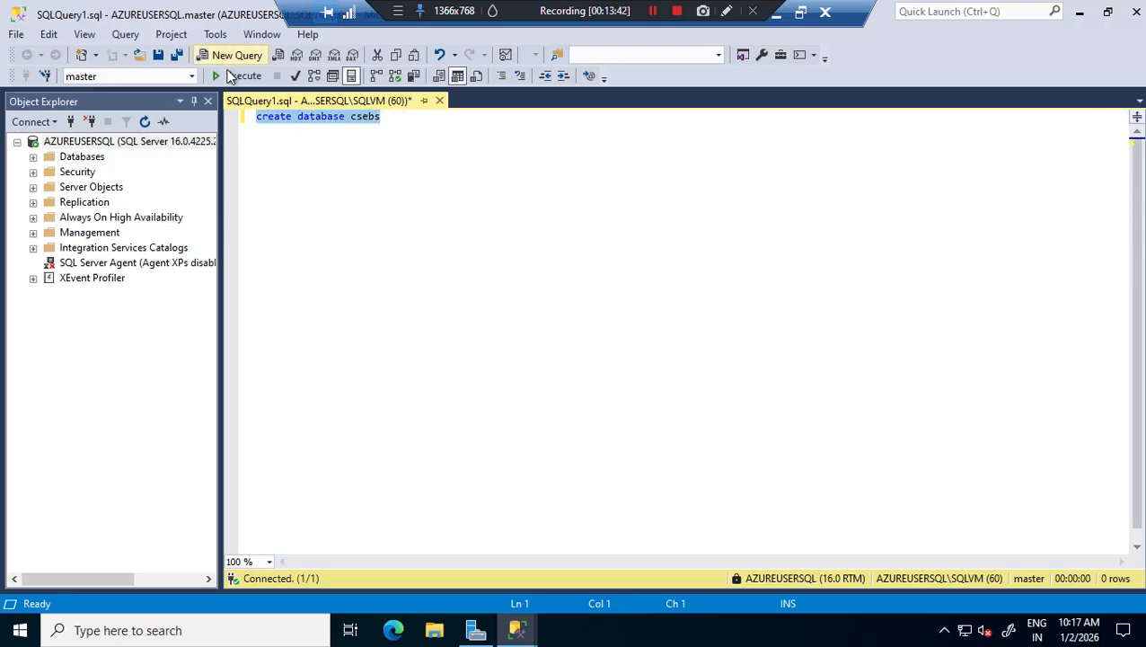
pyautogui.click(231, 79)
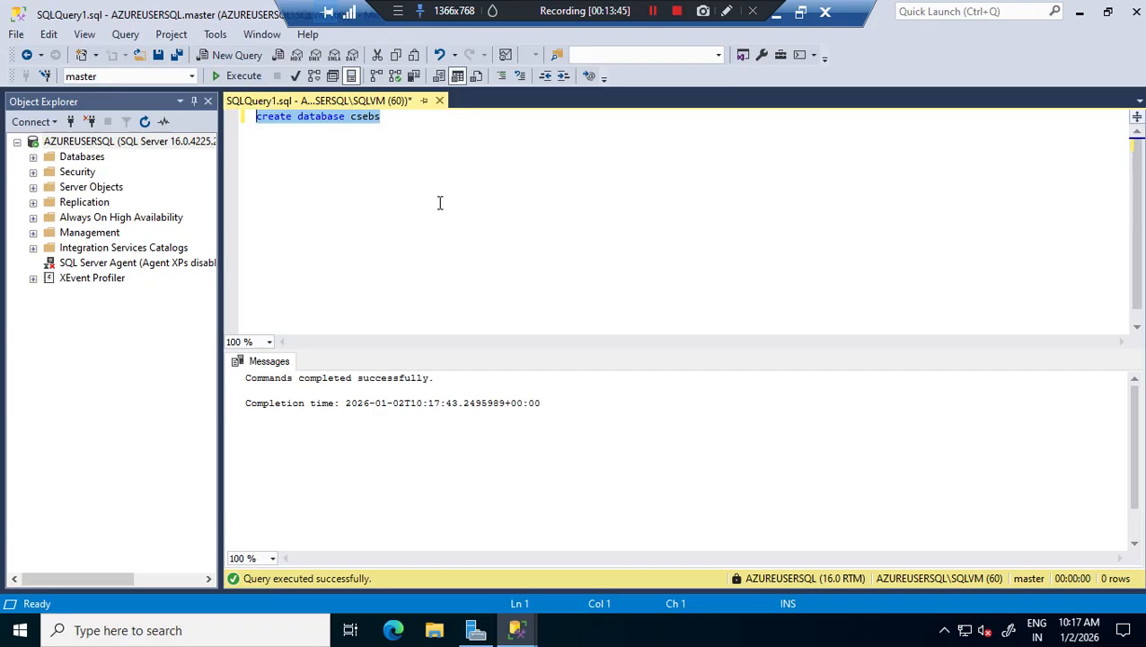
pyautogui.click(425, 125)
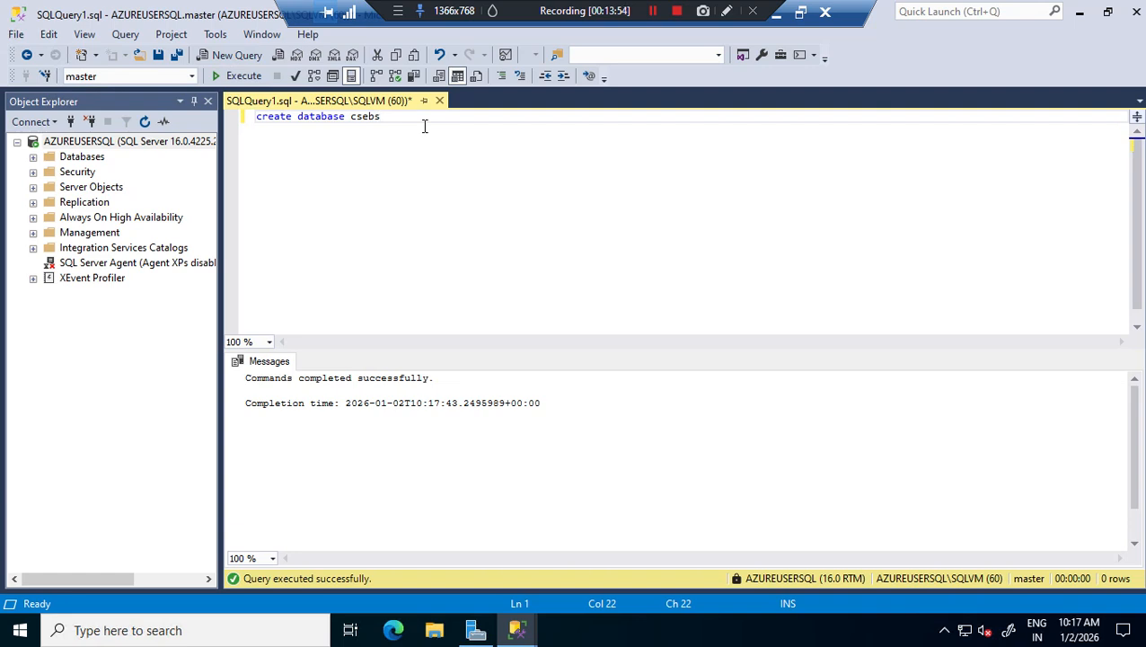
# - Add 'use csebs' below the create statement and execute that line alone
pyautogui.press('Return')
pyautogui.press('Return')
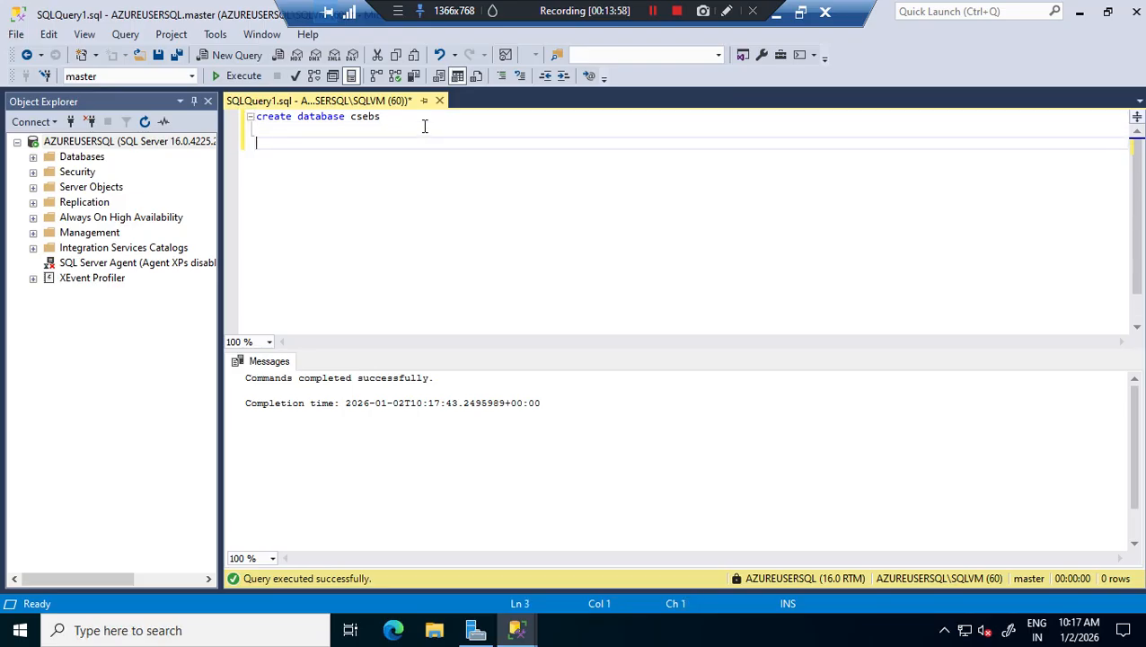
pyautogui.write('use cse')
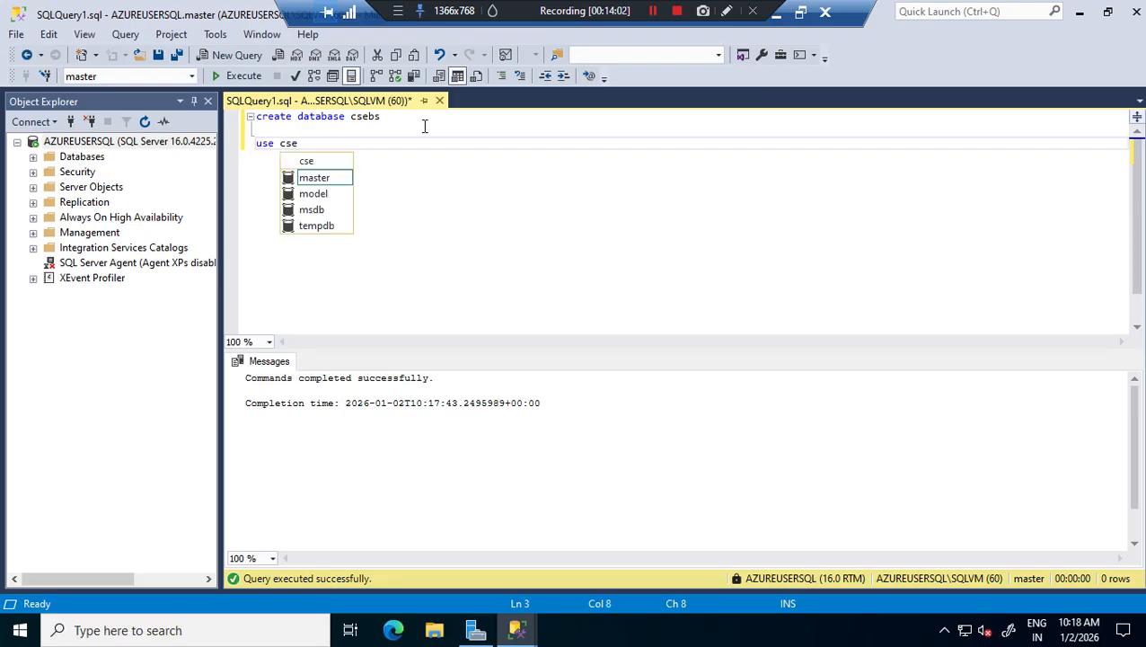
pyautogui.write('bs')
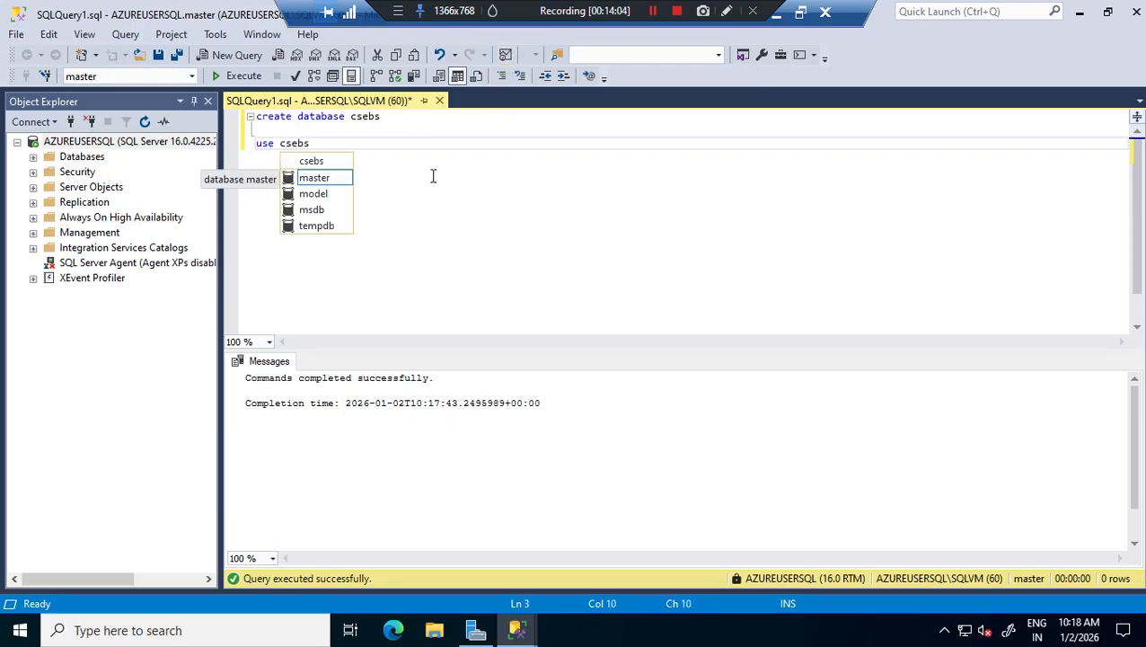
pyautogui.click(432, 176)
pyautogui.moveTo(322, 143); pyautogui.dragTo(179, 141)
pyautogui.click(235, 78)
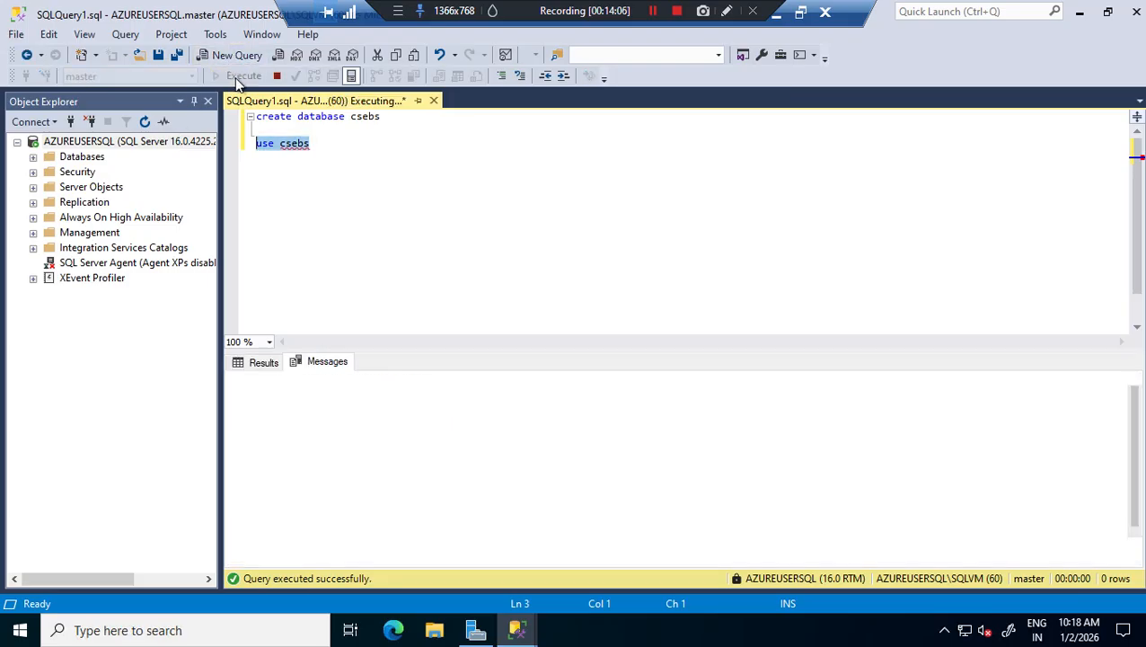
pyautogui.click(390, 184)
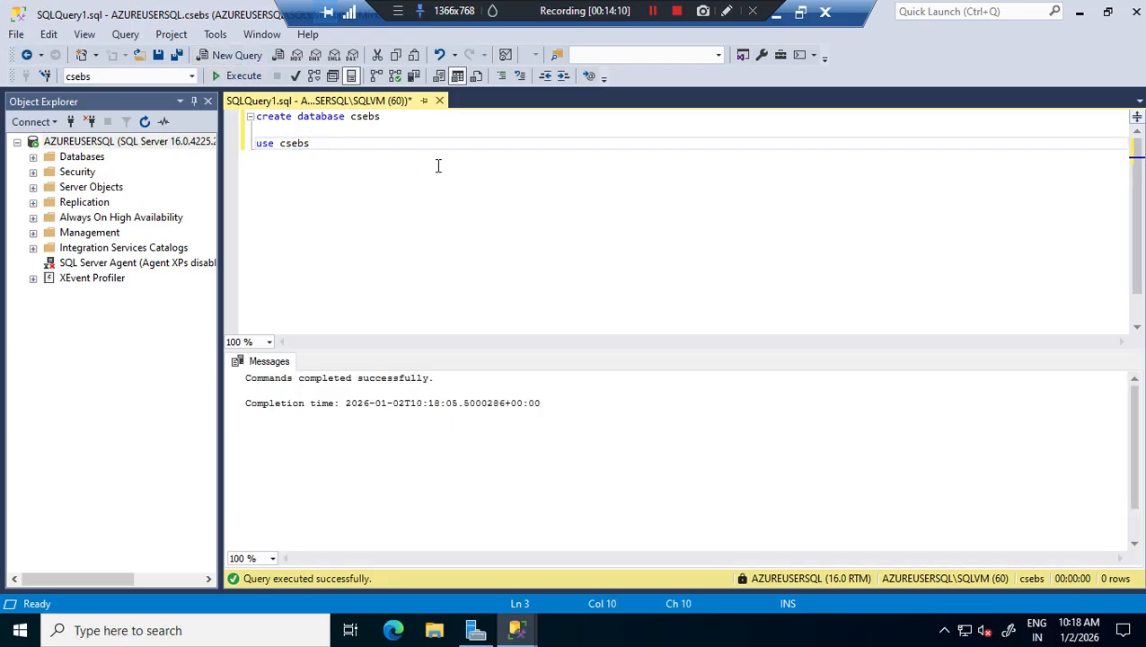